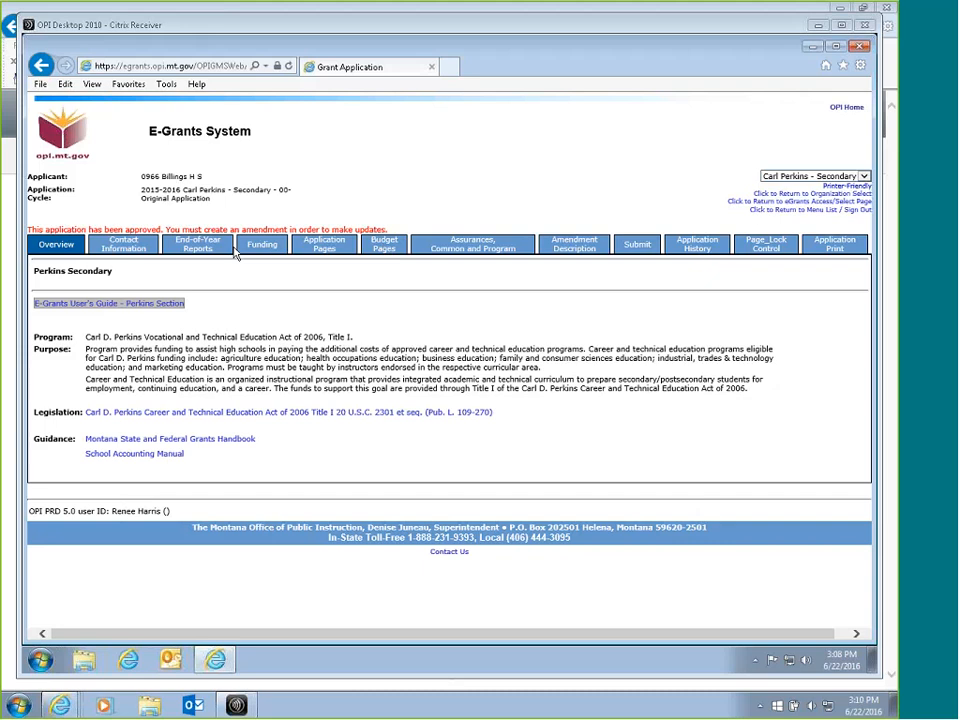
Step: Open the Funding Distribution budget page and review its instructions, special population list, example and first expenditure entry
{"action": "left_click", "coordinate": [387, 252]}
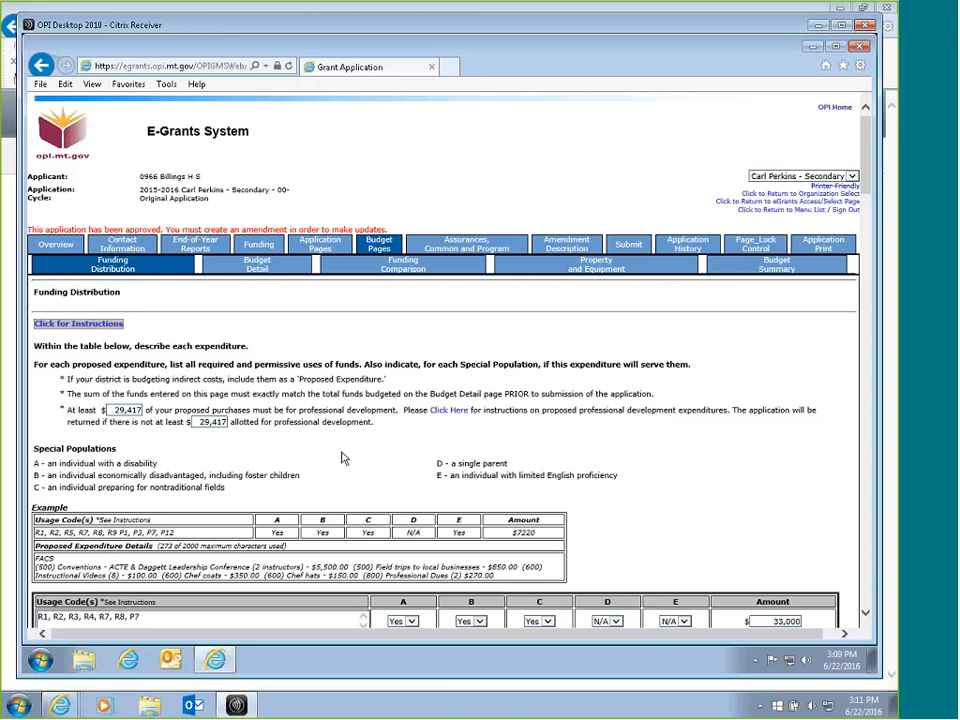
{"action": "scroll", "coordinate": [363, 455], "scroll_direction": "down", "scroll_amount": 2}
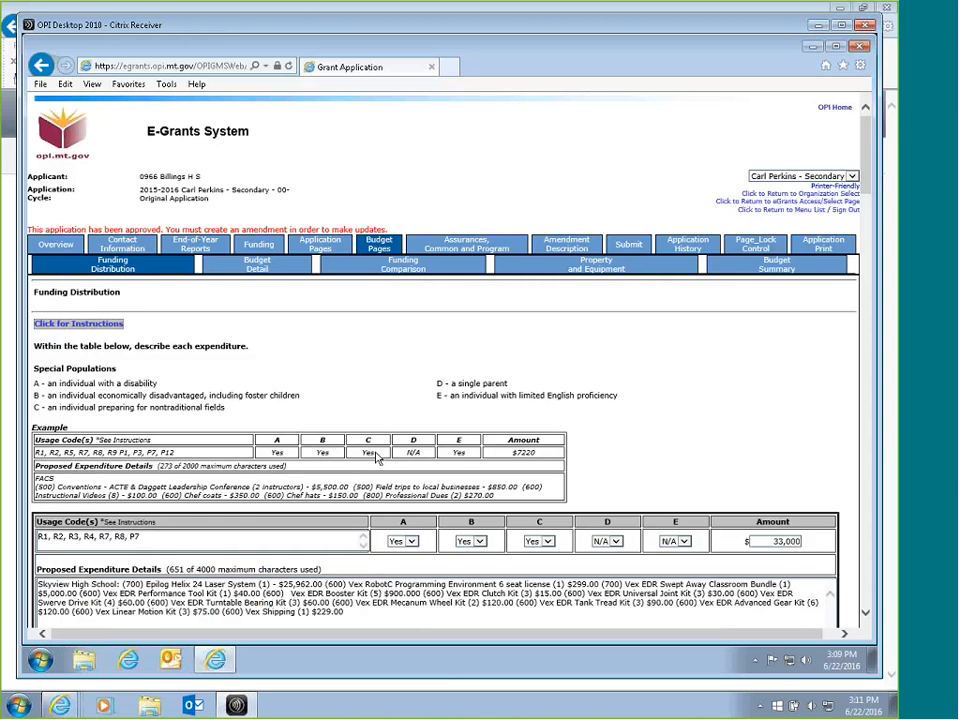
{"action": "scroll", "coordinate": [365, 437], "scroll_direction": "down", "scroll_amount": 2}
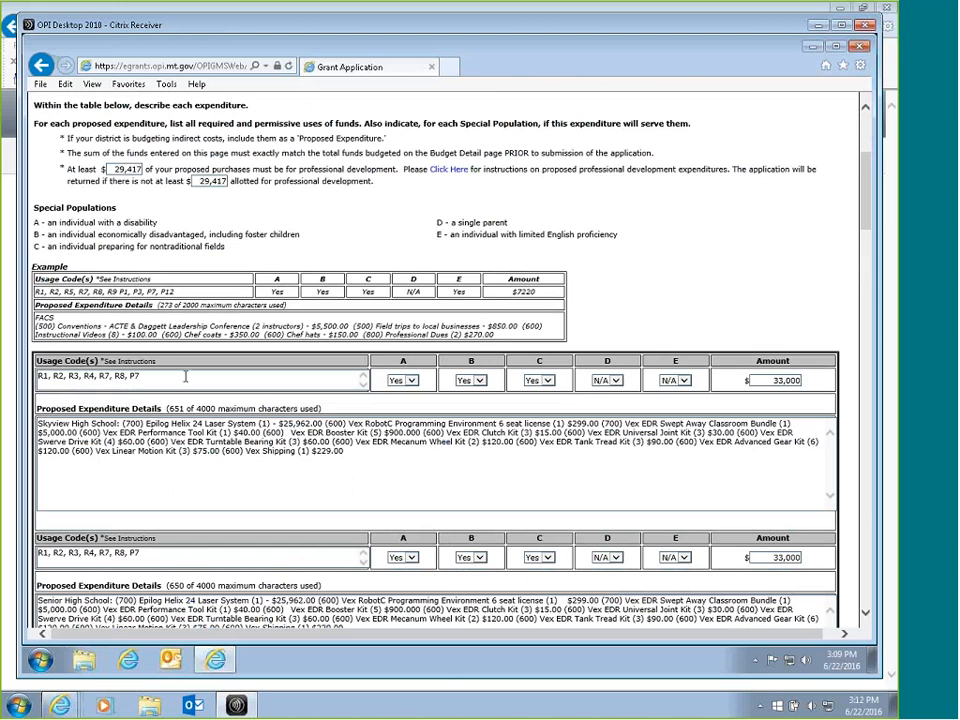
{"action": "scroll", "coordinate": [185, 376], "scroll_direction": "up", "scroll_amount": 1}
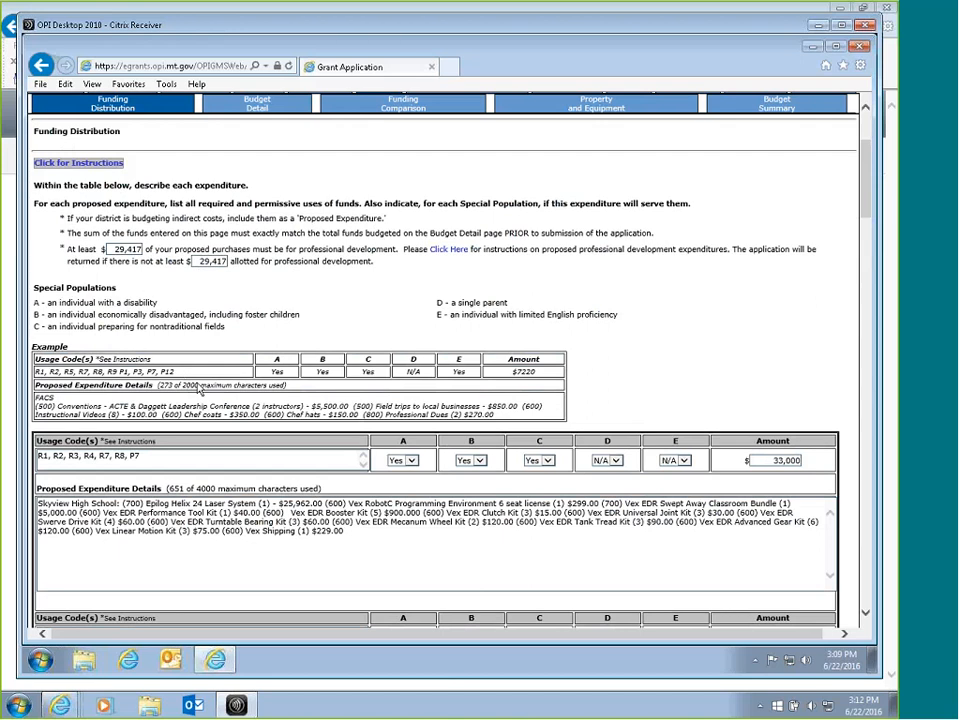
{"action": "scroll", "coordinate": [200, 390], "scroll_direction": "up", "scroll_amount": 1}
{"action": "scroll", "coordinate": [207, 396], "scroll_direction": "up", "scroll_amount": 1}
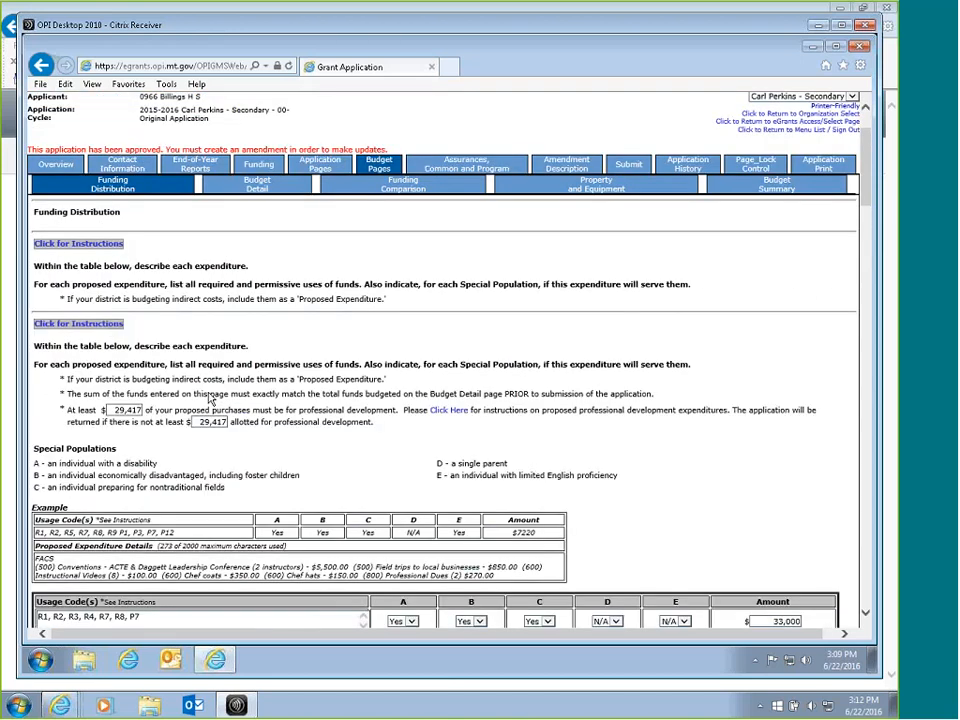
{"action": "scroll", "coordinate": [209, 398], "scroll_direction": "up", "scroll_amount": 1}
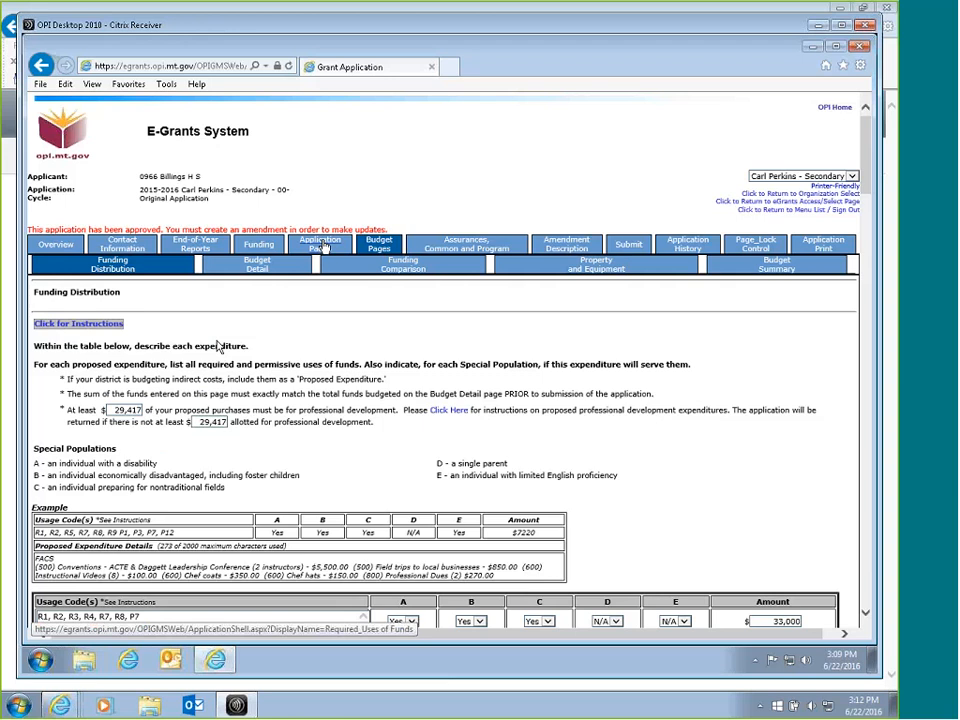
Step: View the Required Uses of Funds application page and return to the Funding Distribution budget page
{"action": "left_click", "coordinate": [321, 245]}
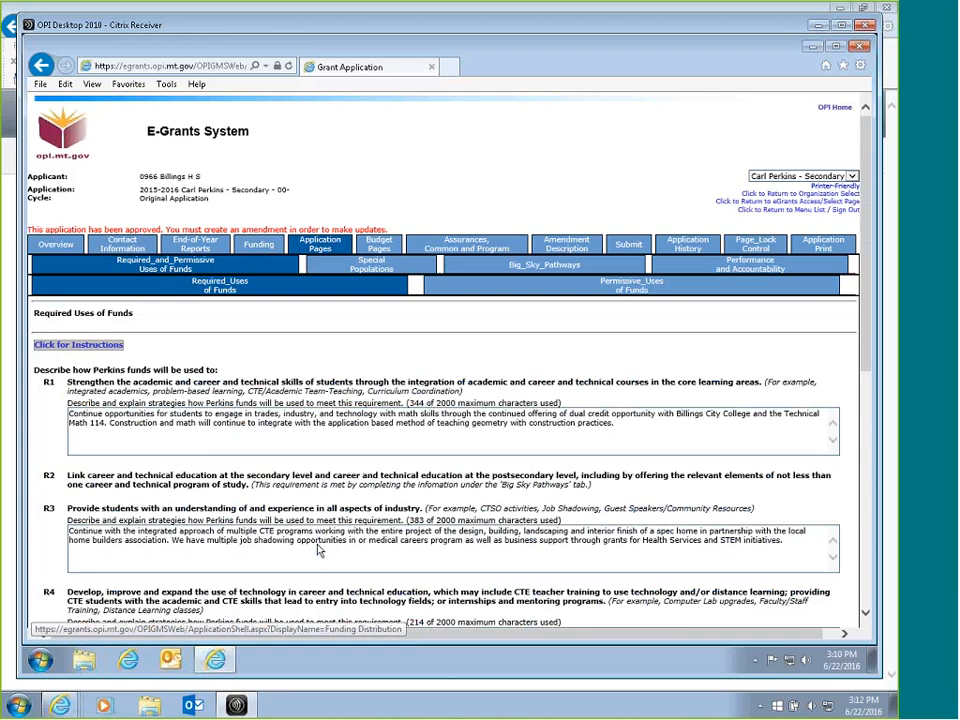
{"action": "left_click", "coordinate": [381, 250]}
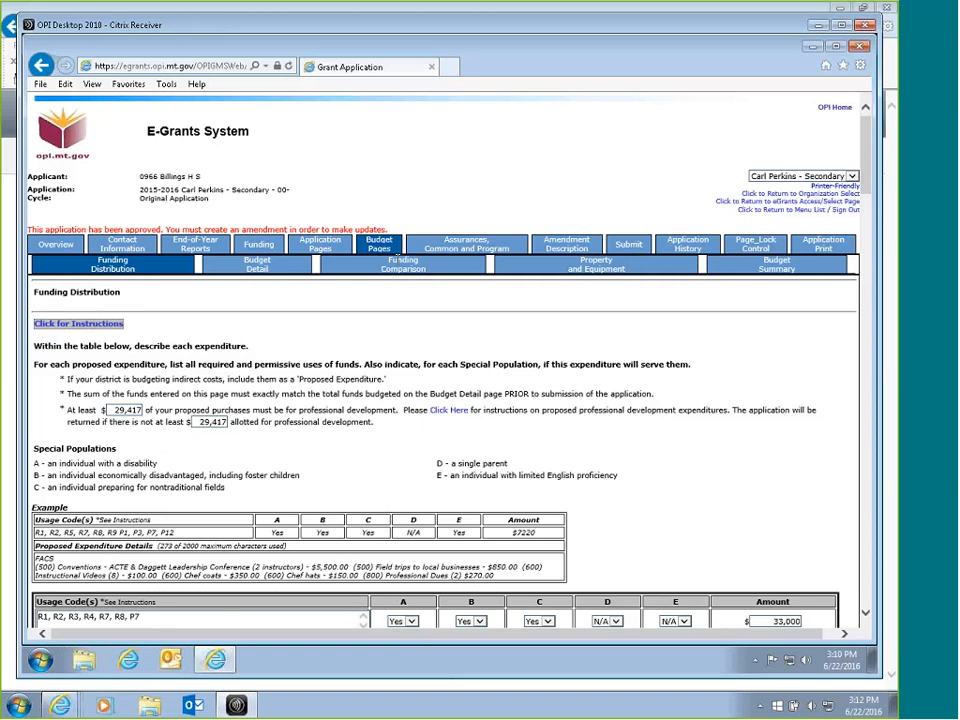
{"action": "scroll", "coordinate": [476, 510], "scroll_direction": "down", "scroll_amount": 1}
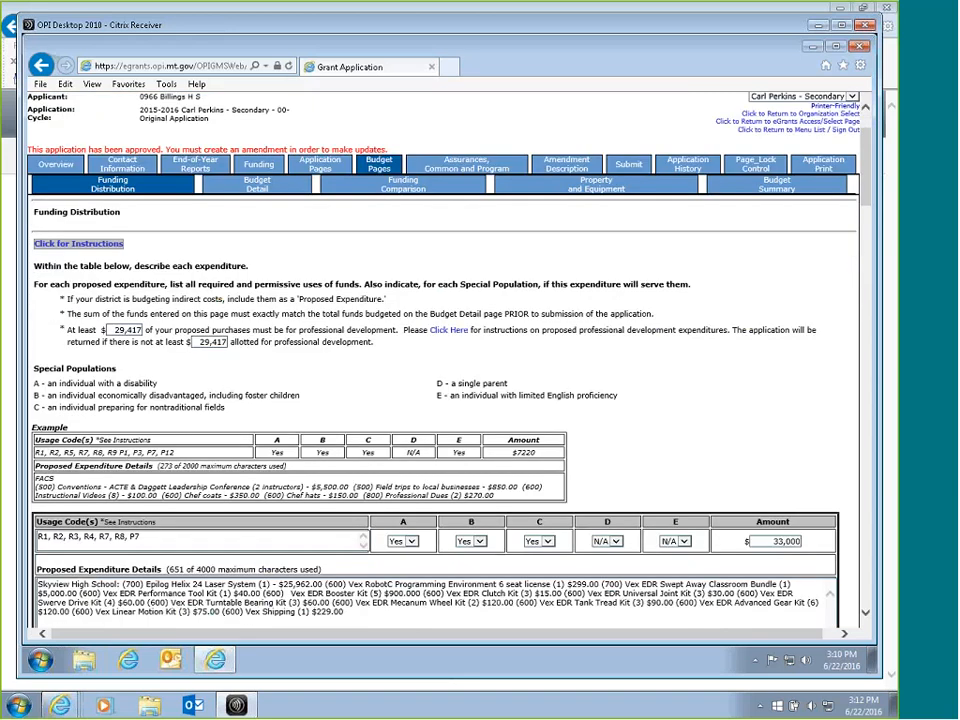
Step: Examine the Skyview High School expenditure details, from the school name through the object codes, items, quantities and prices
{"action": "left_click", "coordinate": [39, 588]}
{"action": "scroll", "coordinate": [30, 521], "scroll_direction": "down", "scroll_amount": 1}
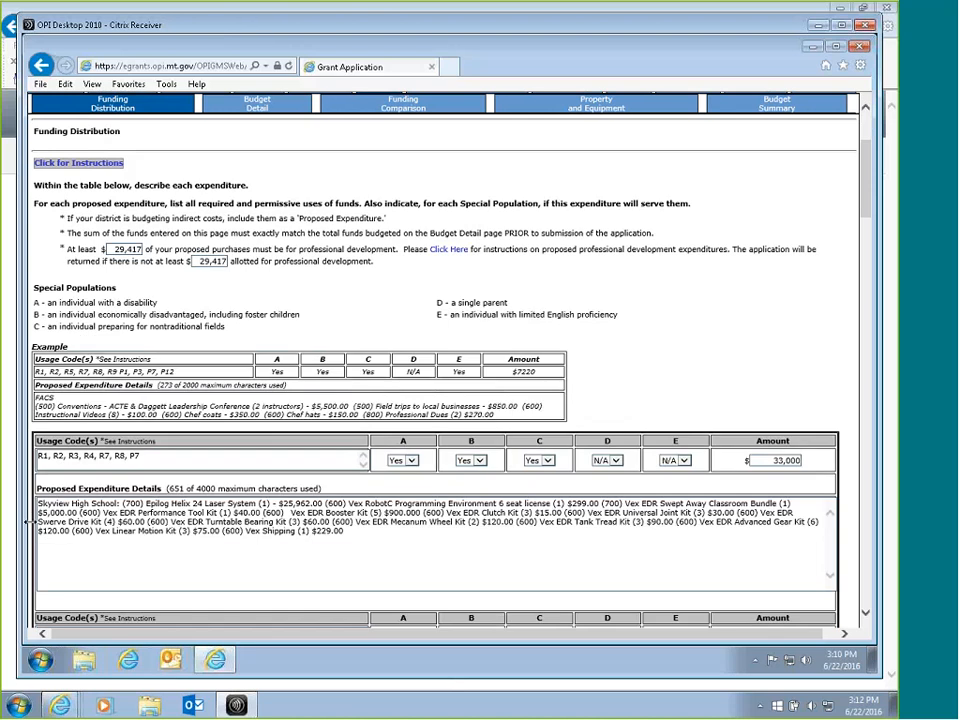
{"action": "left_click", "coordinate": [119, 503]}
{"action": "type", "text": ":"}
{"action": "left_click", "coordinate": [121, 504]}
{"action": "left_click", "coordinate": [258, 503]}
{"action": "left_click", "coordinate": [368, 512]}
{"action": "key", "text": "BackSpace"}
Step: Show the special population A choices for the Skyview High School entry, keeping Yes, and check how the laser system's cost is written
{"action": "left_click", "coordinate": [410, 461]}
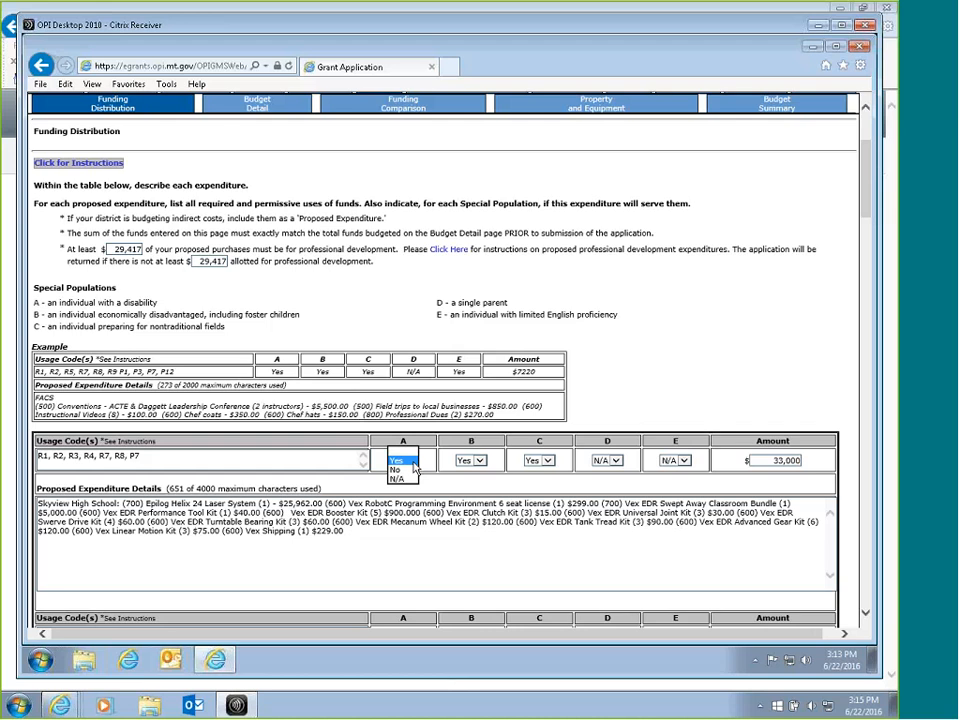
{"action": "left_click", "coordinate": [412, 462]}
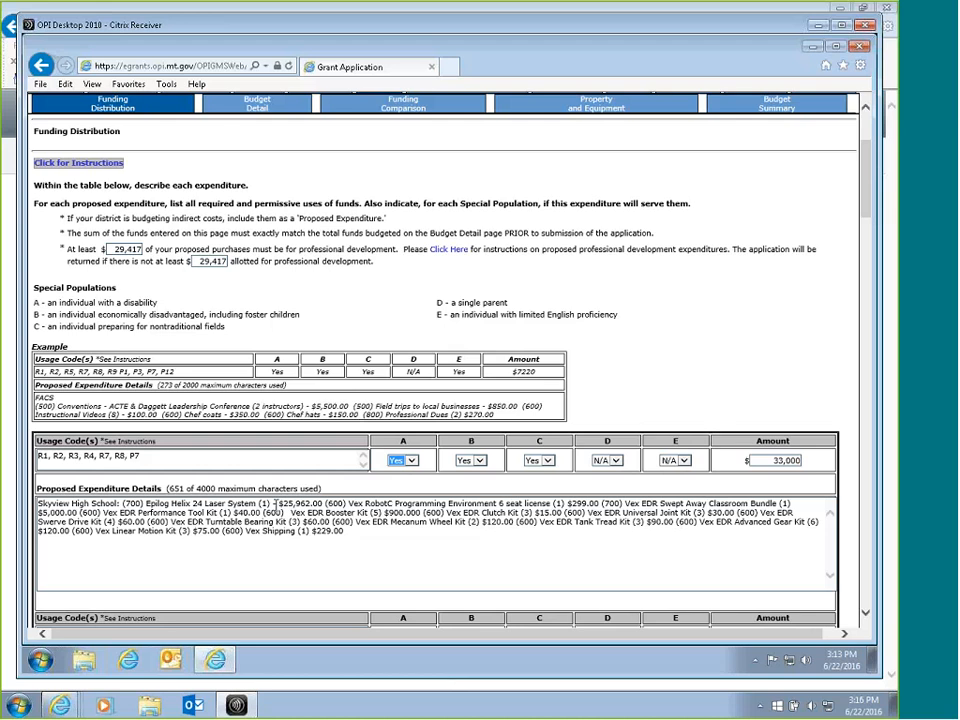
{"action": "left_click", "coordinate": [276, 503]}
{"action": "type", "text": "-"}
Step: Compare the Skyview and Senior High School entries, including usage codes, itemized details and amounts, and preview the Billings Career Center entry
{"action": "scroll", "coordinate": [770, 543], "scroll_direction": "down", "scroll_amount": 2}
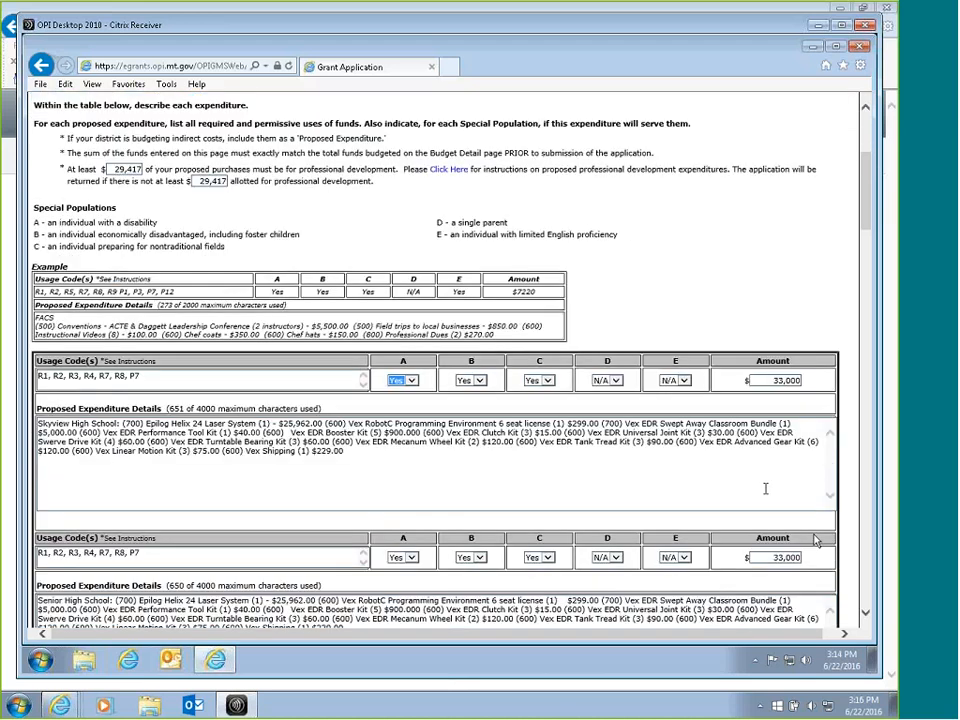
{"action": "scroll", "coordinate": [765, 489], "scroll_direction": "down", "scroll_amount": 2}
{"action": "scroll", "coordinate": [727, 505], "scroll_direction": "down", "scroll_amount": 2}
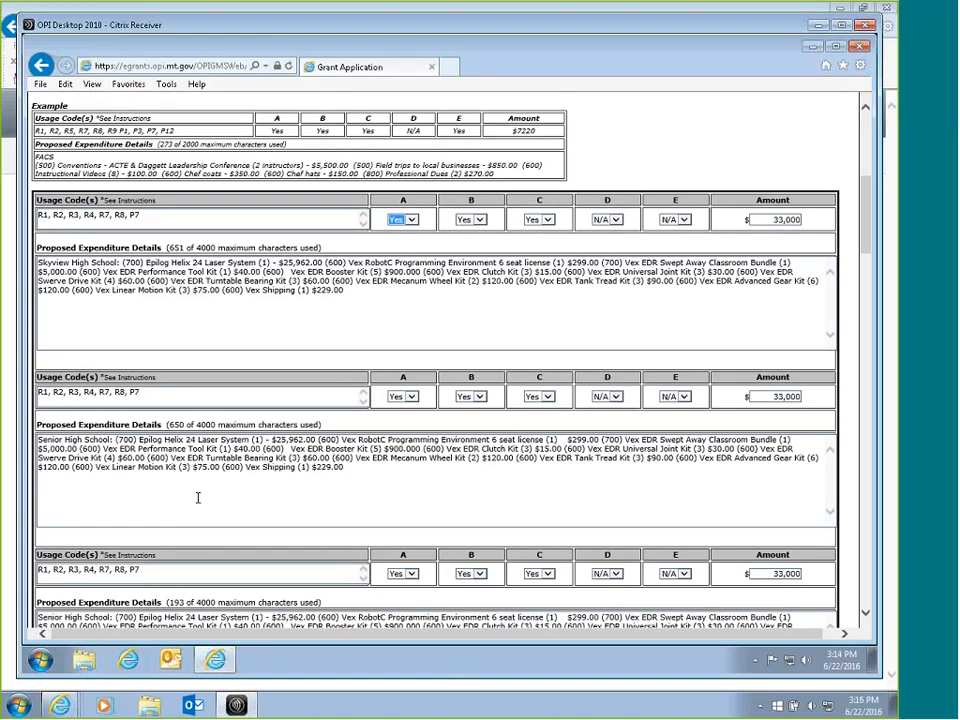
{"action": "scroll", "coordinate": [198, 497], "scroll_direction": "down", "scroll_amount": 2}
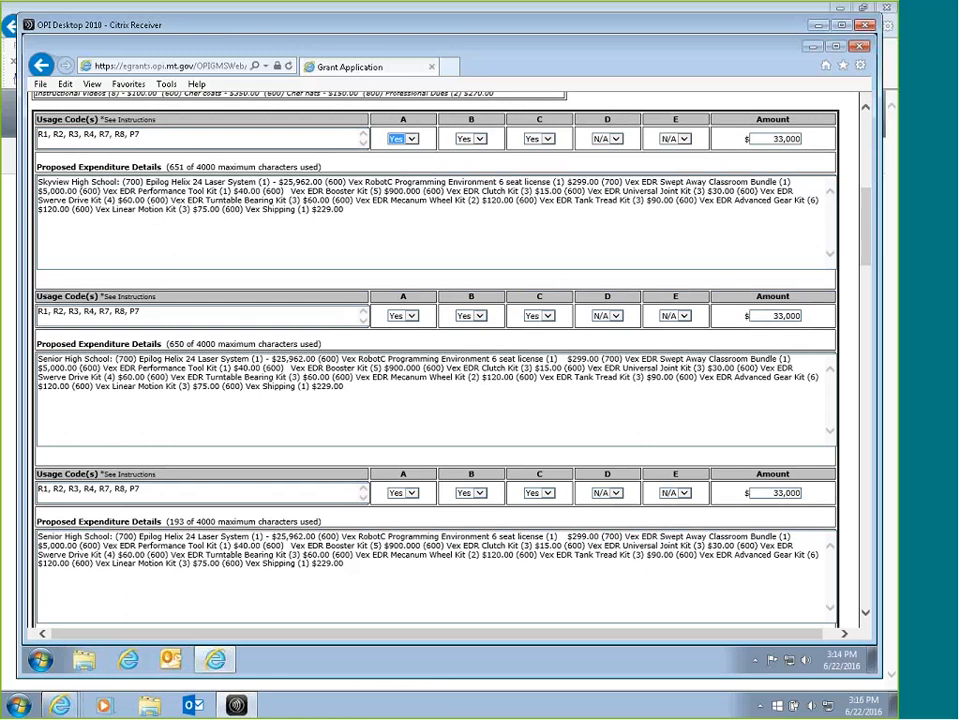
{"action": "scroll", "coordinate": [308, 367], "scroll_direction": "up", "scroll_amount": 1}
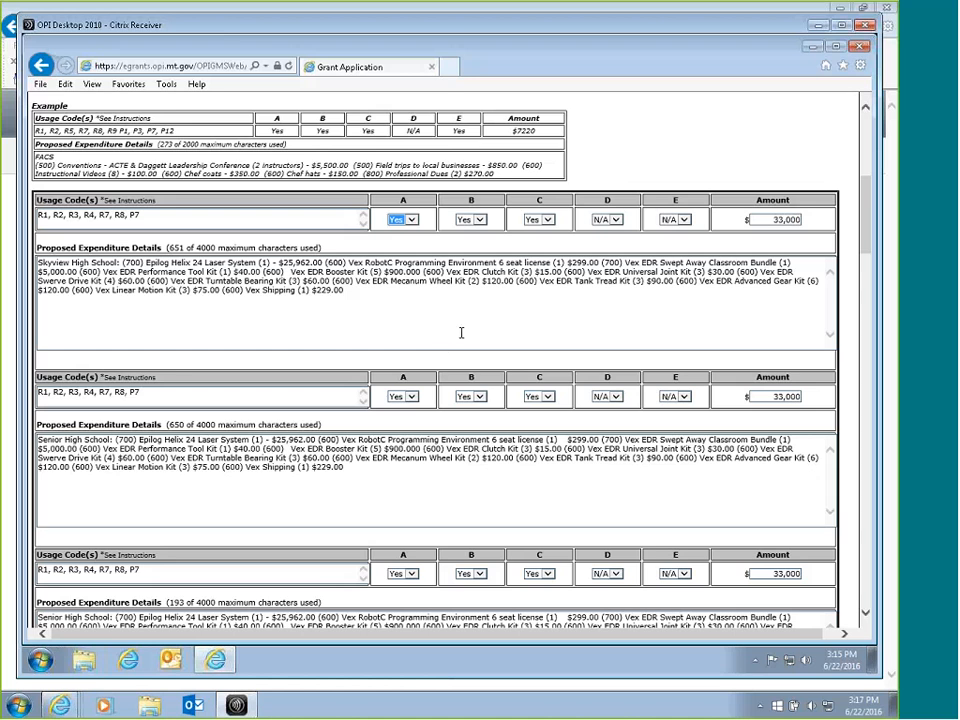
{"action": "scroll", "coordinate": [421, 316], "scroll_direction": "down", "scroll_amount": 1}
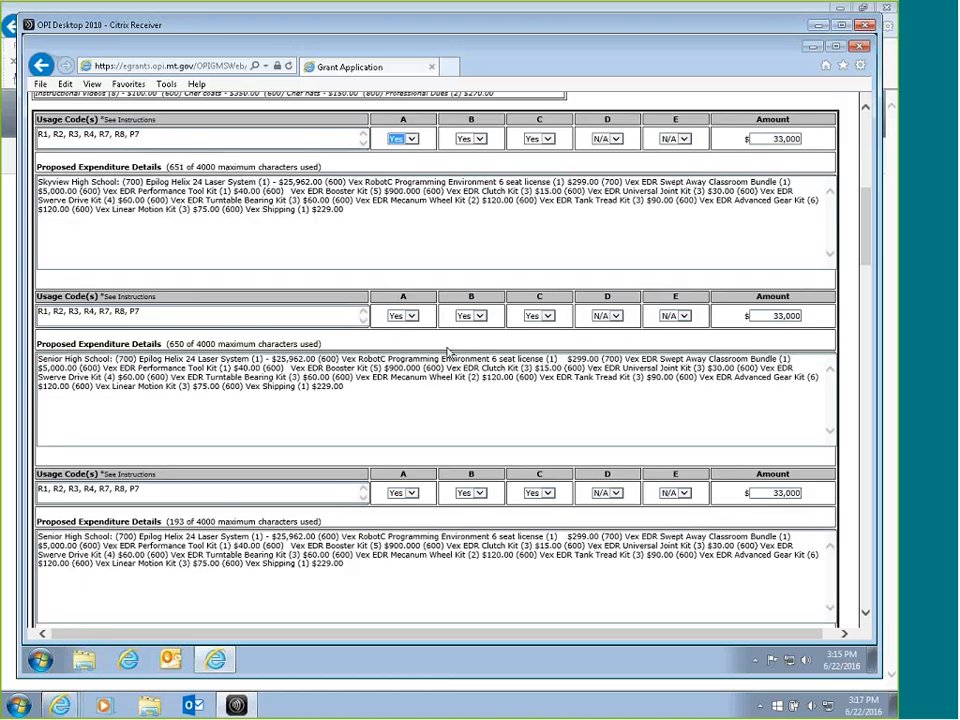
{"action": "scroll", "coordinate": [481, 415], "scroll_direction": "down", "scroll_amount": 2}
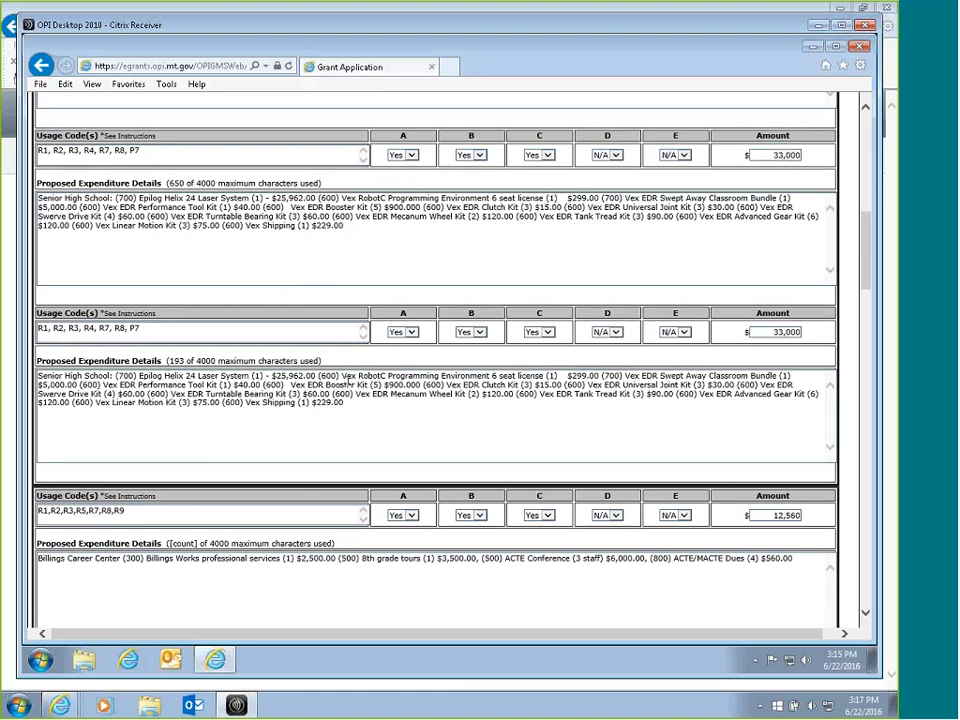
{"action": "scroll", "coordinate": [355, 400], "scroll_direction": "down", "scroll_amount": 1}
{"action": "scroll", "coordinate": [362, 413], "scroll_direction": "down", "scroll_amount": 1}
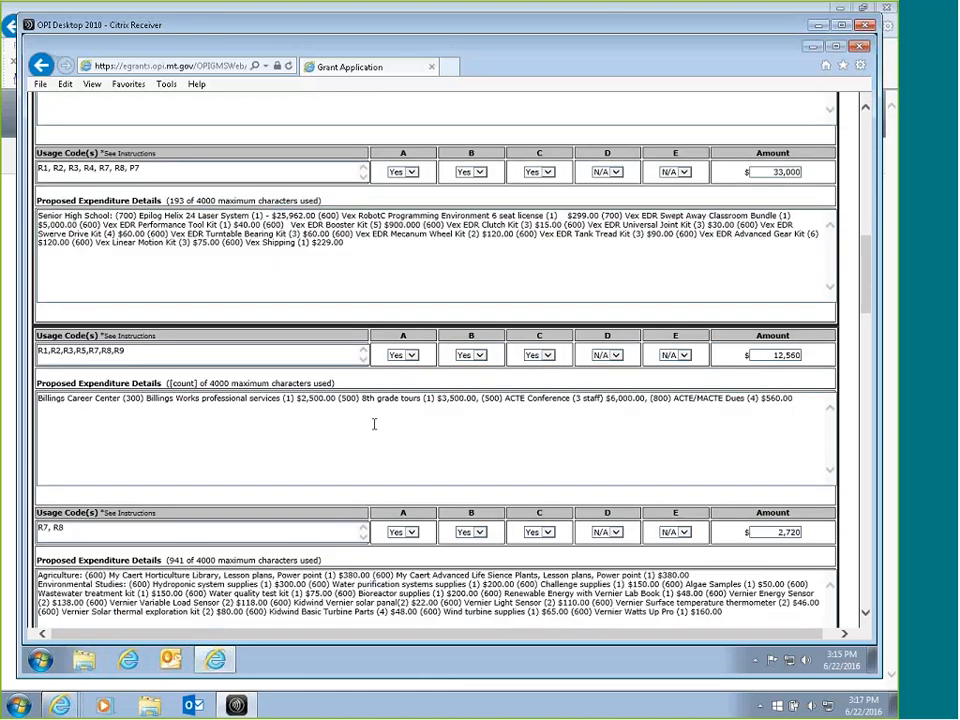
{"action": "scroll", "coordinate": [376, 430], "scroll_direction": "up", "scroll_amount": 4}
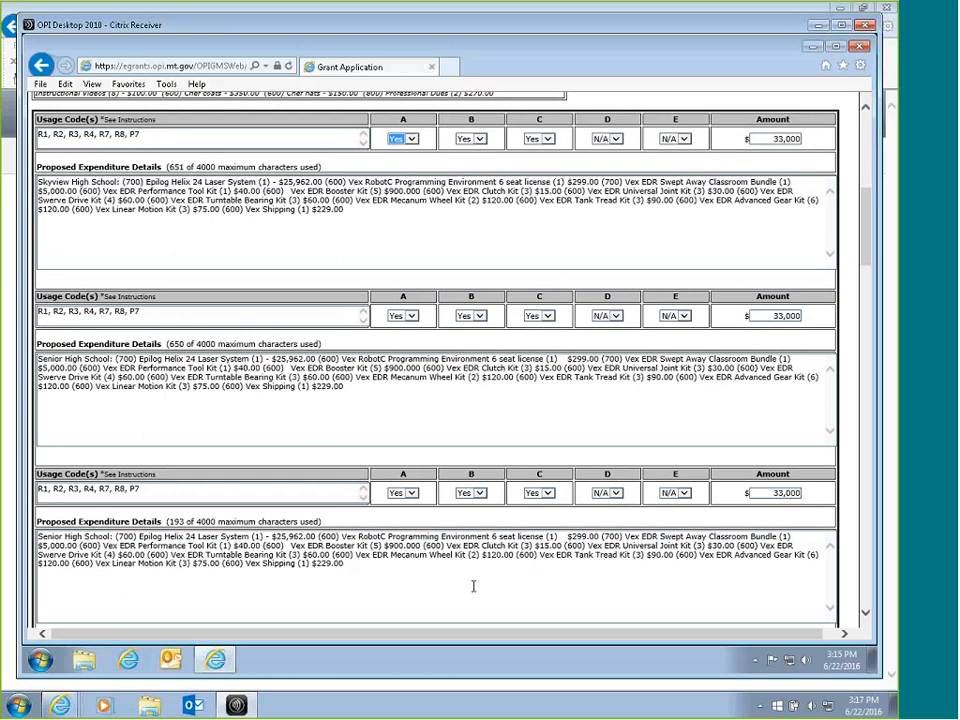
Step: Review the Billings Career Center, Agriculture and Environmental Studies, Automotive and Metal Manufacturing, and Indirects expenditure entries
{"action": "scroll", "coordinate": [480, 582], "scroll_direction": "down", "scroll_amount": 2}
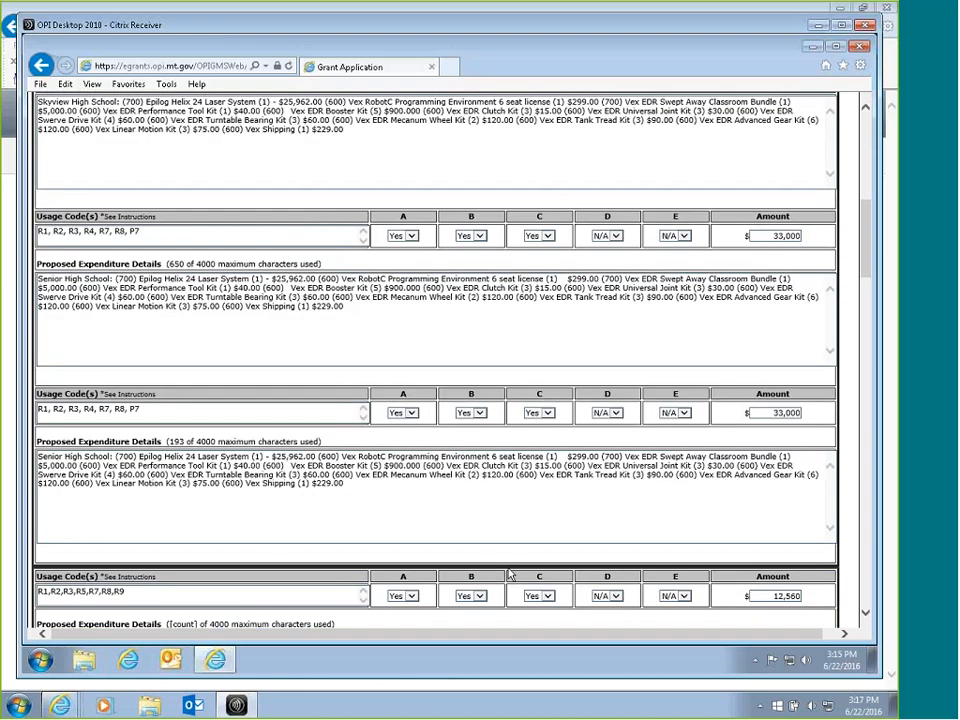
{"action": "scroll", "coordinate": [510, 574], "scroll_direction": "down", "scroll_amount": 2}
{"action": "scroll", "coordinate": [540, 576], "scroll_direction": "down", "scroll_amount": 3}
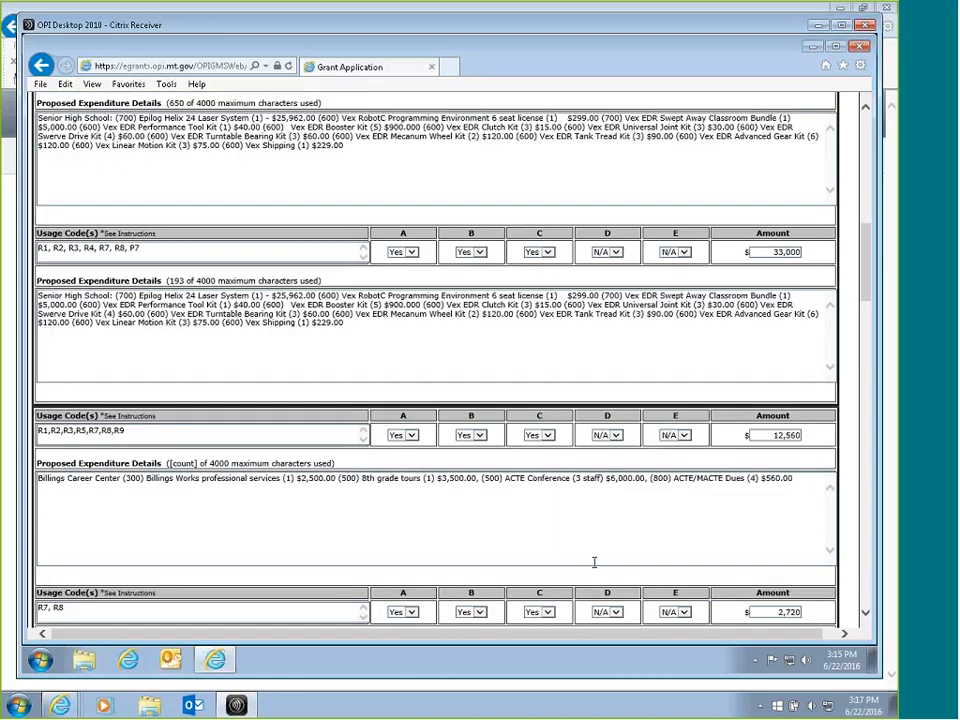
{"action": "scroll", "coordinate": [590, 560], "scroll_direction": "down", "scroll_amount": 1}
{"action": "scroll", "coordinate": [546, 540], "scroll_direction": "down", "scroll_amount": 6}
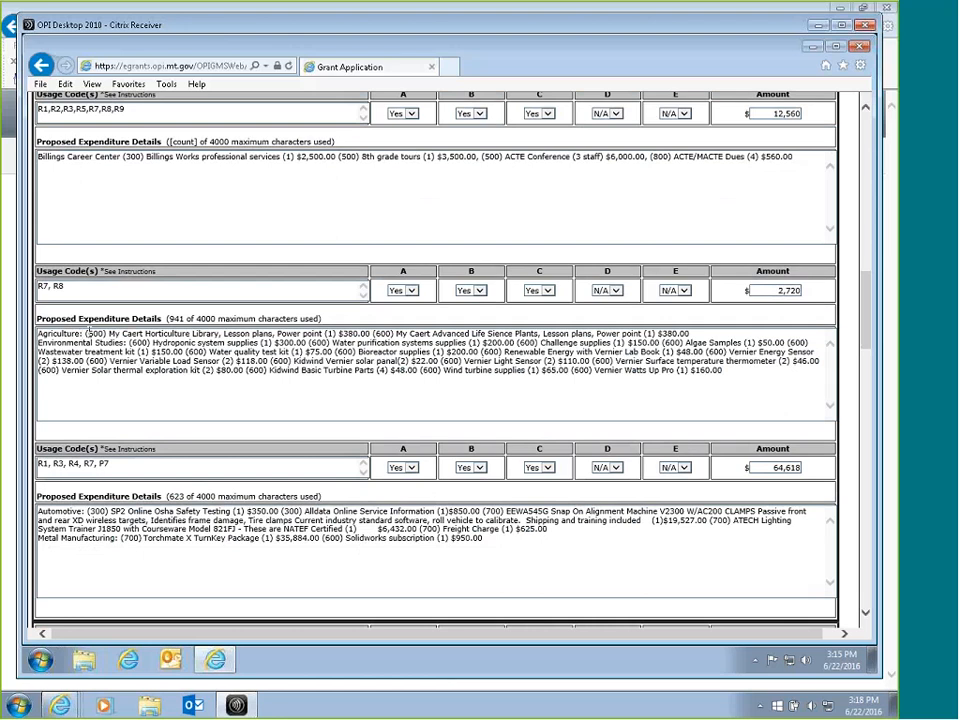
{"action": "scroll", "coordinate": [260, 350], "scroll_direction": "down", "scroll_amount": 2}
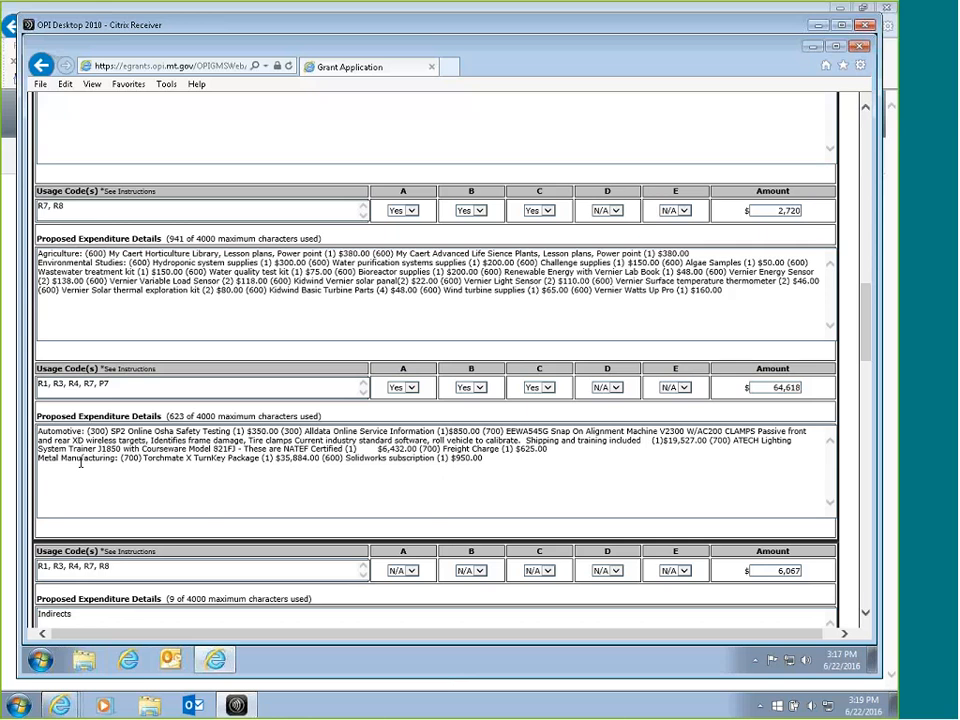
{"action": "scroll", "coordinate": [116, 516], "scroll_direction": "down", "scroll_amount": 2}
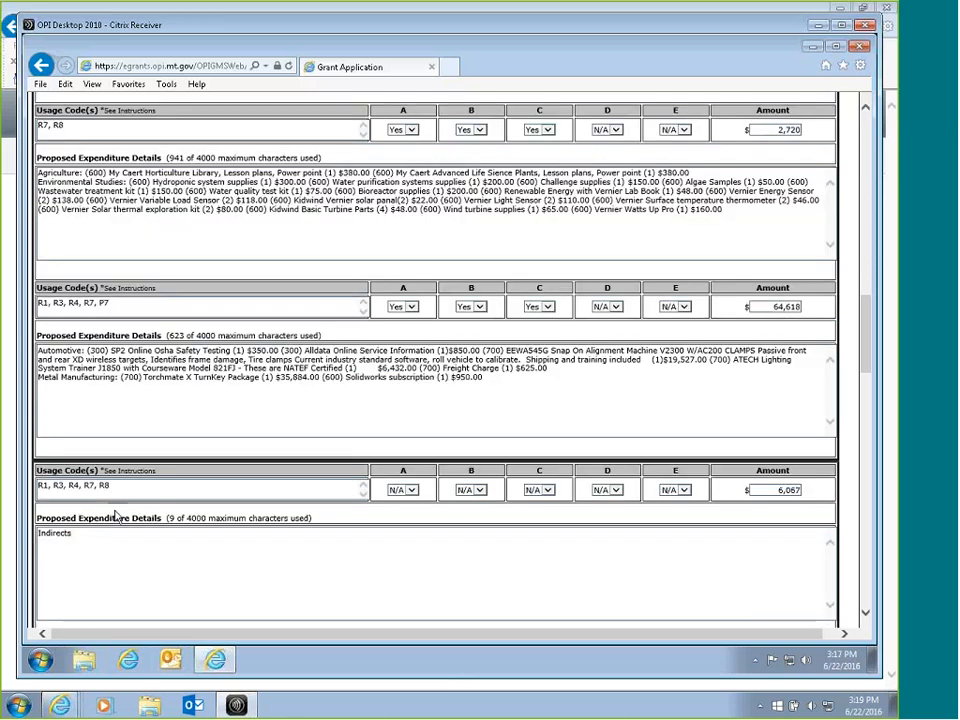
{"action": "scroll", "coordinate": [116, 516], "scroll_direction": "down", "scroll_amount": 2}
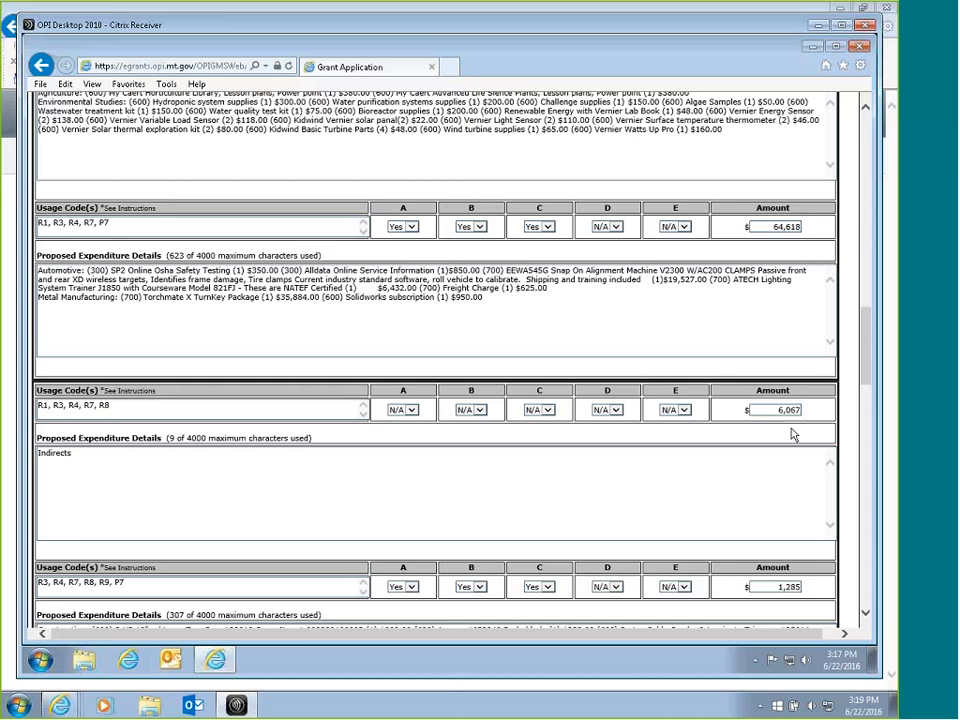
{"action": "scroll", "coordinate": [660, 502], "scroll_direction": "down", "scroll_amount": 2}
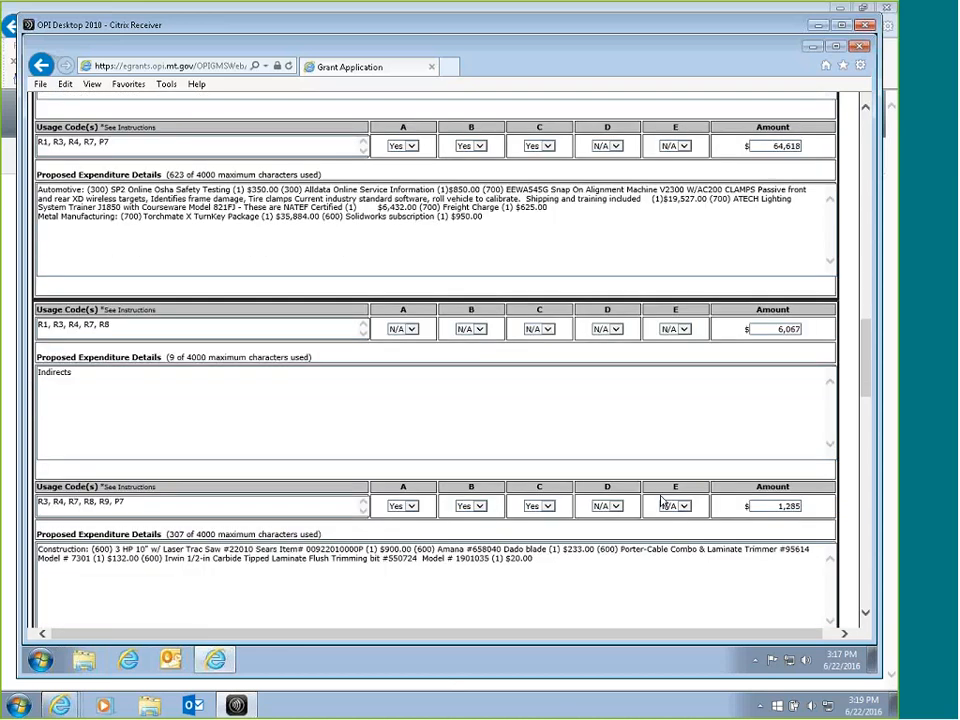
Step: Review the remaining entries from Construction and Engineering through Human Body Systems, Graphics, Culinary and Medical Careers, including their usage codes and amounts
{"action": "scroll", "coordinate": [683, 488], "scroll_direction": "down", "scroll_amount": 2}
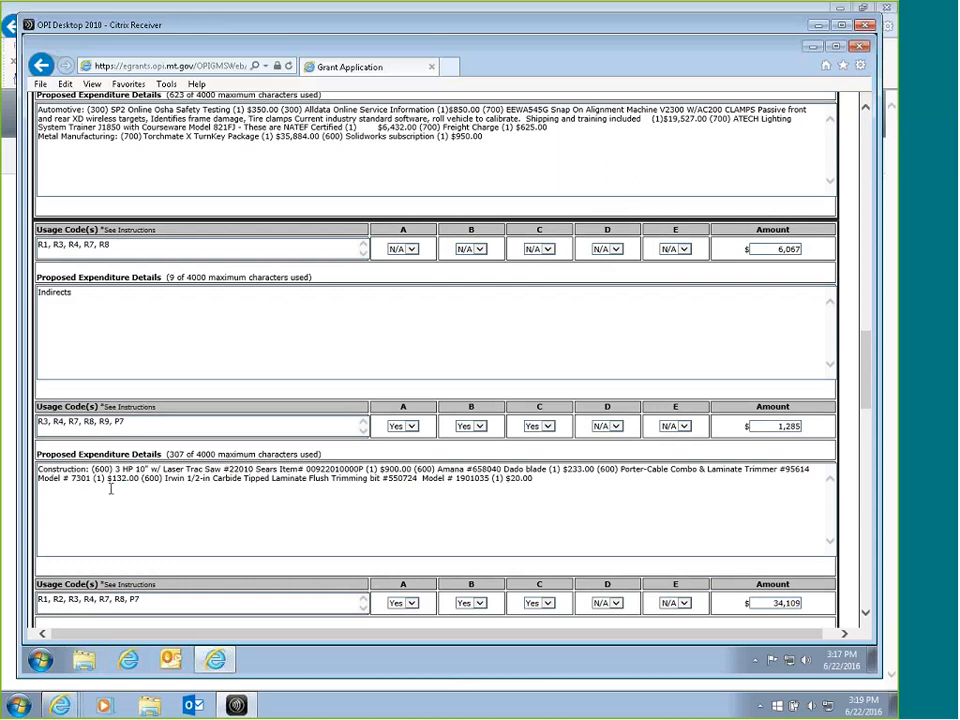
{"action": "scroll", "coordinate": [581, 499], "scroll_direction": "down", "scroll_amount": 3}
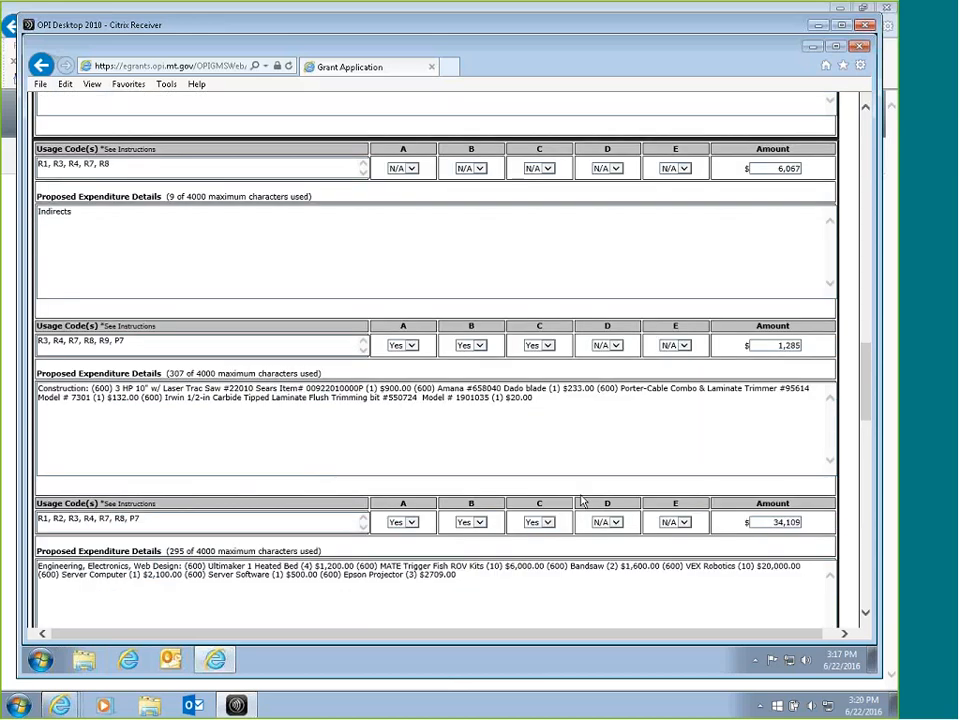
{"action": "scroll", "coordinate": [613, 493], "scroll_direction": "down", "scroll_amount": 1}
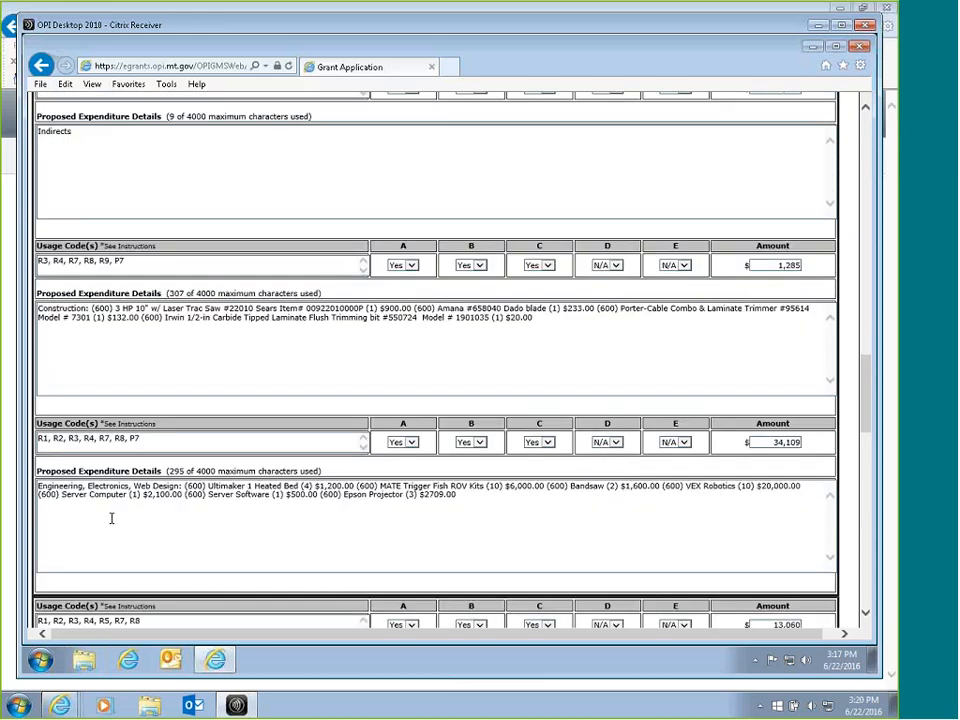
{"action": "scroll", "coordinate": [111, 518], "scroll_direction": "down", "scroll_amount": 2}
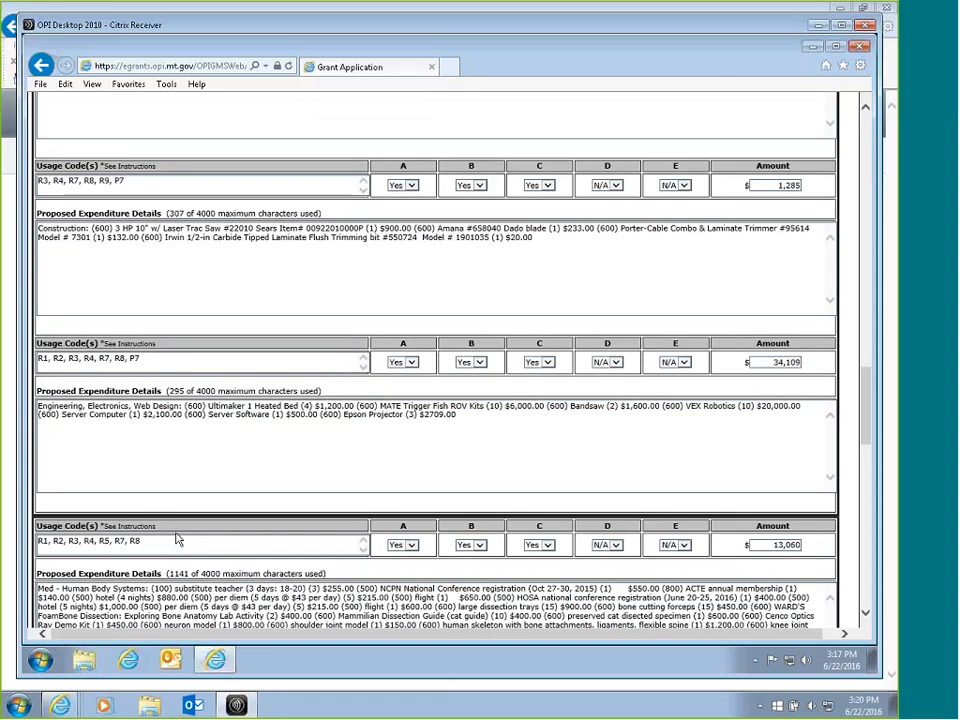
{"action": "scroll", "coordinate": [176, 540], "scroll_direction": "down", "scroll_amount": 2}
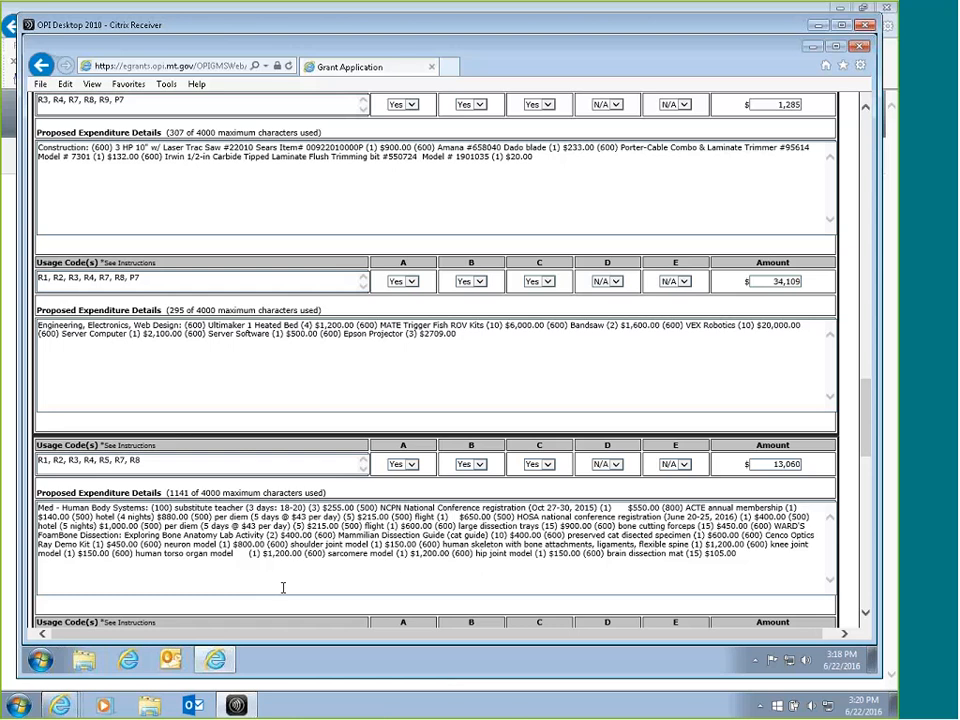
{"action": "scroll", "coordinate": [289, 577], "scroll_direction": "down", "scroll_amount": 2}
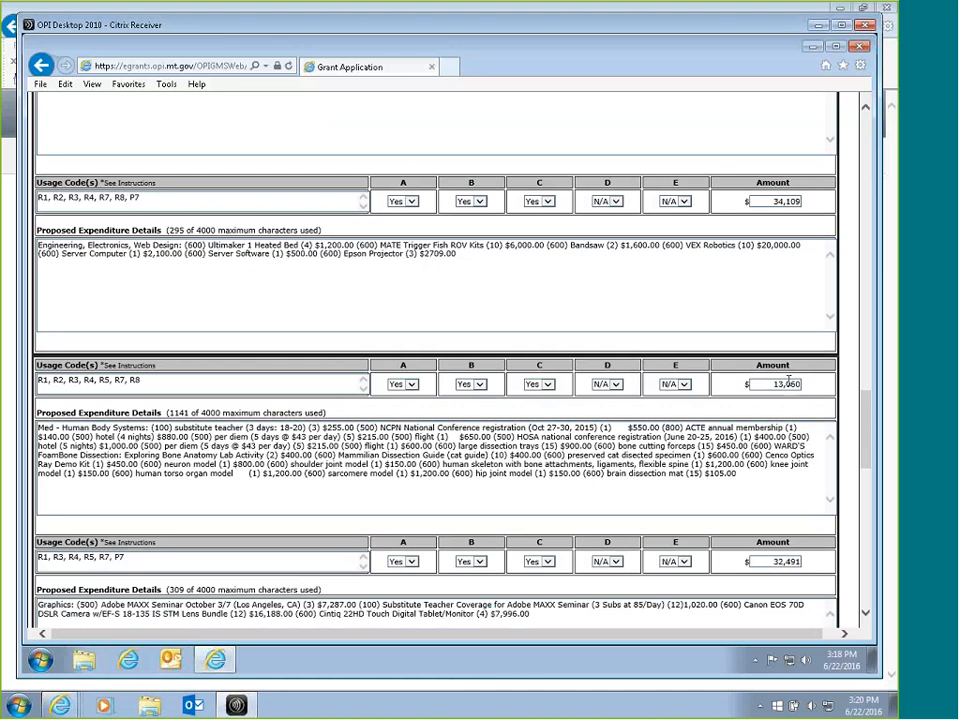
{"action": "scroll", "coordinate": [755, 512], "scroll_direction": "down", "scroll_amount": 8}
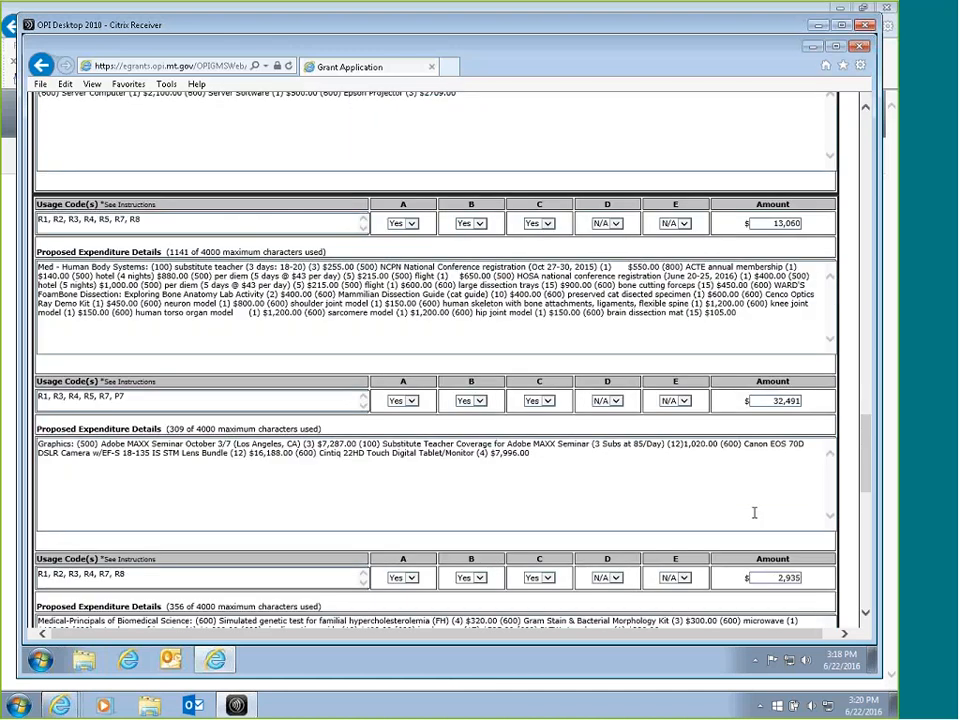
{"action": "scroll", "coordinate": [755, 512], "scroll_direction": "down", "scroll_amount": 4}
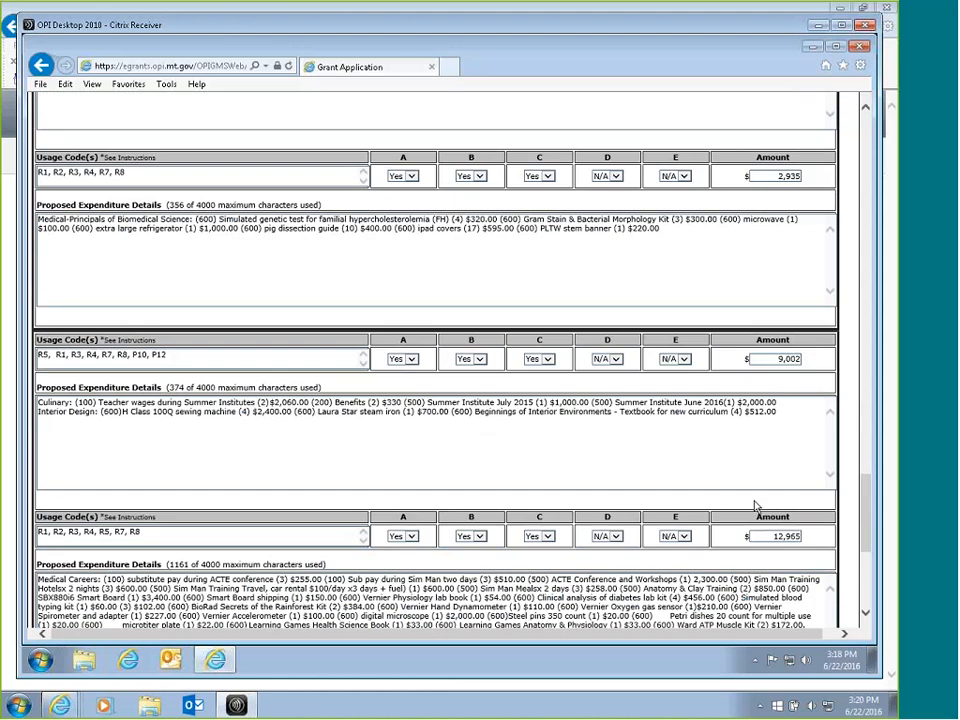
Step: Review the Medical Careers and Medical Interventions expenditure entries and the total amount of proposed expenditures on the Funding Distribution page
{"action": "scroll", "coordinate": [770, 484], "scroll_direction": "down", "scroll_amount": 2}
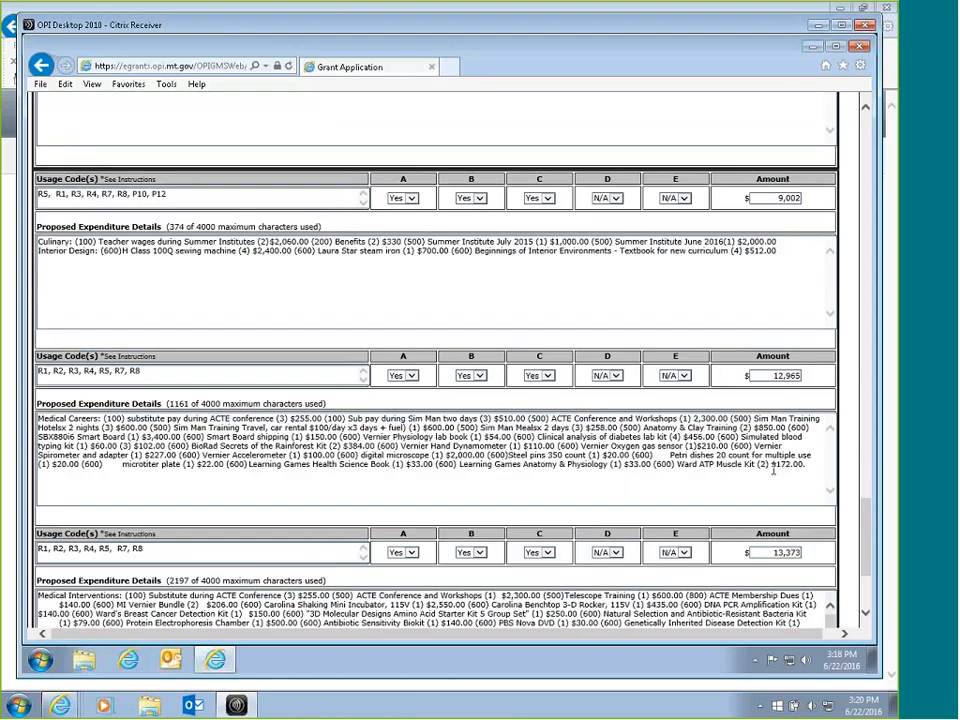
{"action": "scroll", "coordinate": [773, 471], "scroll_direction": "down", "scroll_amount": 2}
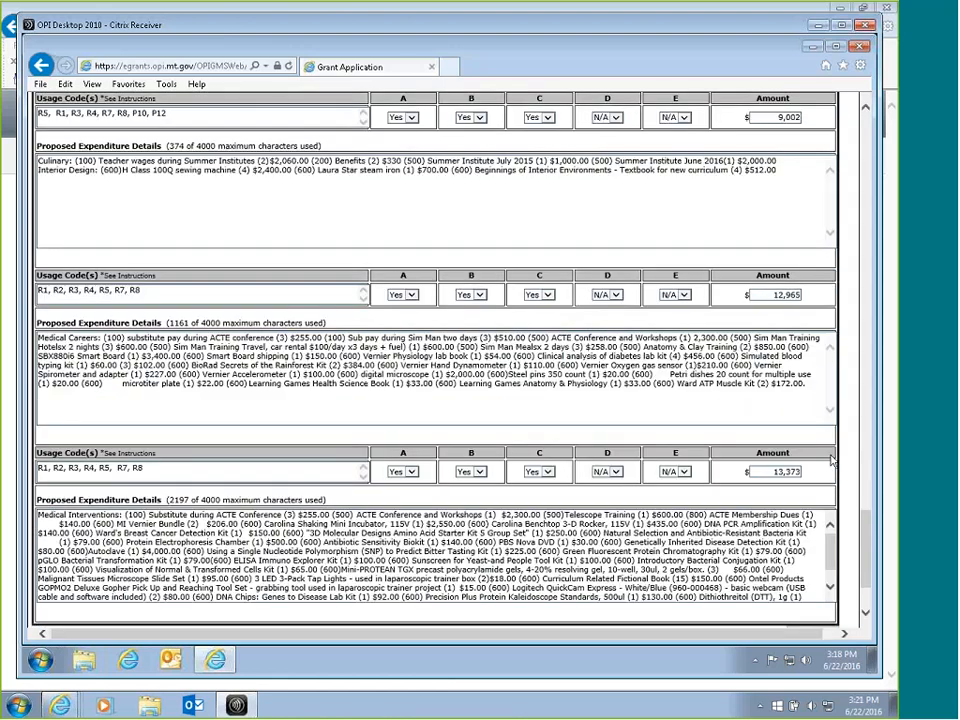
{"action": "scroll", "coordinate": [712, 537], "scroll_direction": "down", "scroll_amount": 1}
{"action": "scroll", "coordinate": [712, 537], "scroll_direction": "down", "scroll_amount": 3}
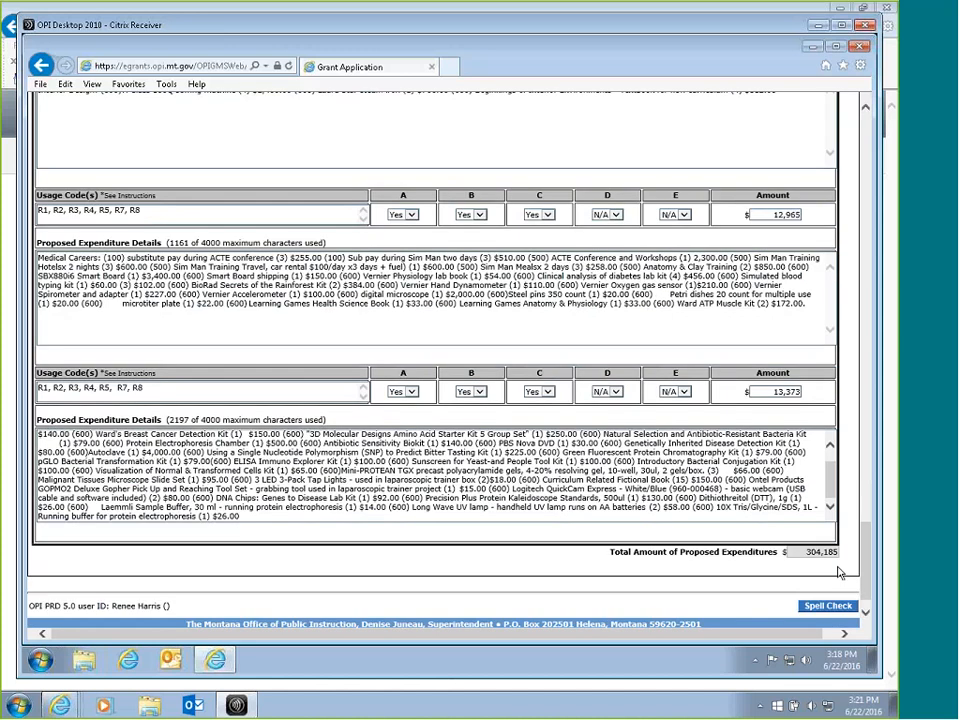
{"action": "scroll", "coordinate": [840, 573], "scroll_direction": "down", "scroll_amount": 1}
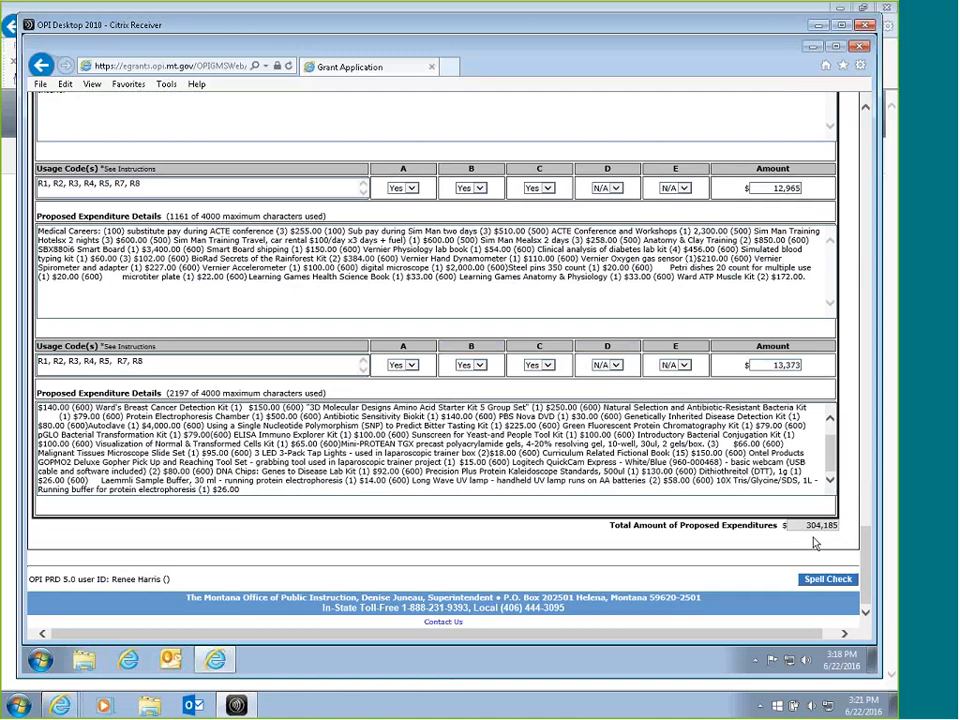
{"action": "scroll", "coordinate": [414, 411], "scroll_direction": "up", "scroll_amount": 15}
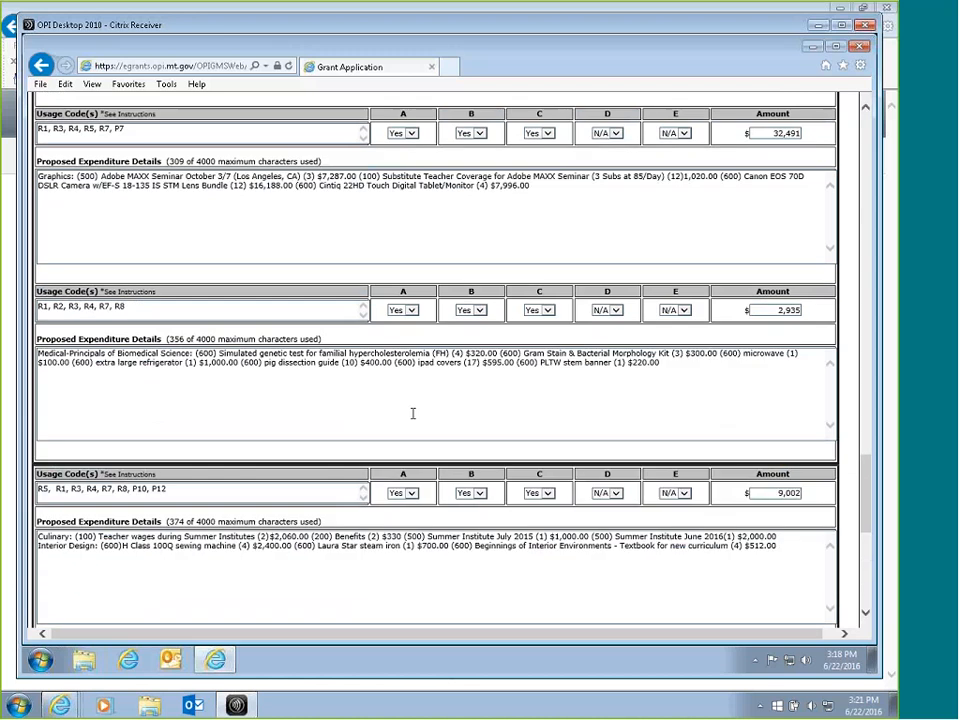
{"action": "scroll", "coordinate": [414, 420], "scroll_direction": "up", "scroll_amount": 15}
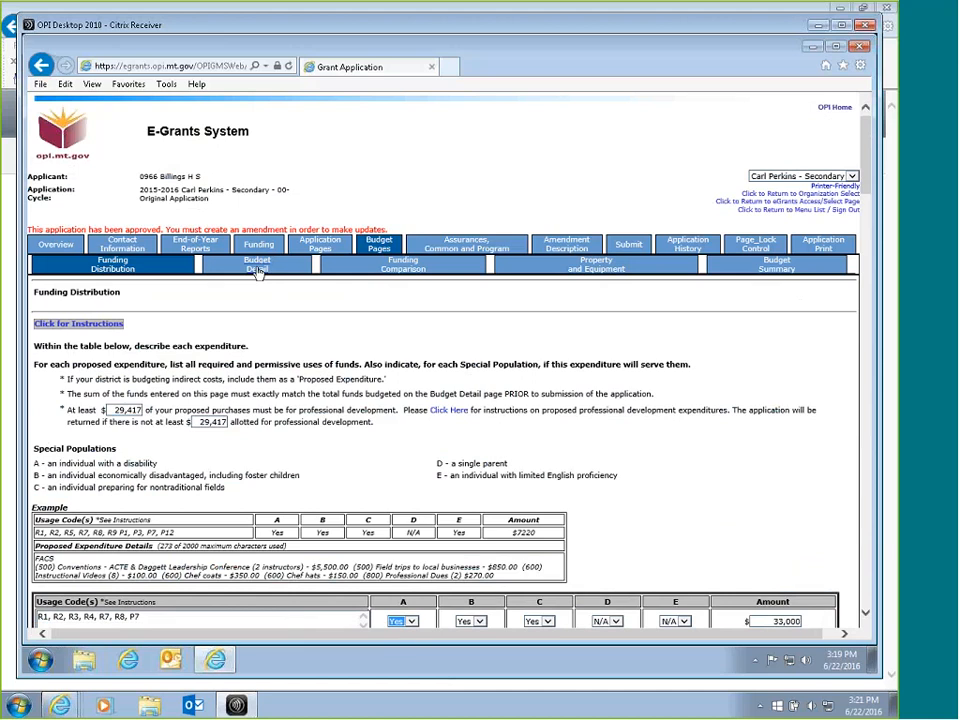
Step: Check the budgeted and distributed totals on the Funding Comparison page and the item costs on the Property and Equipment page
{"action": "left_click", "coordinate": [402, 267]}
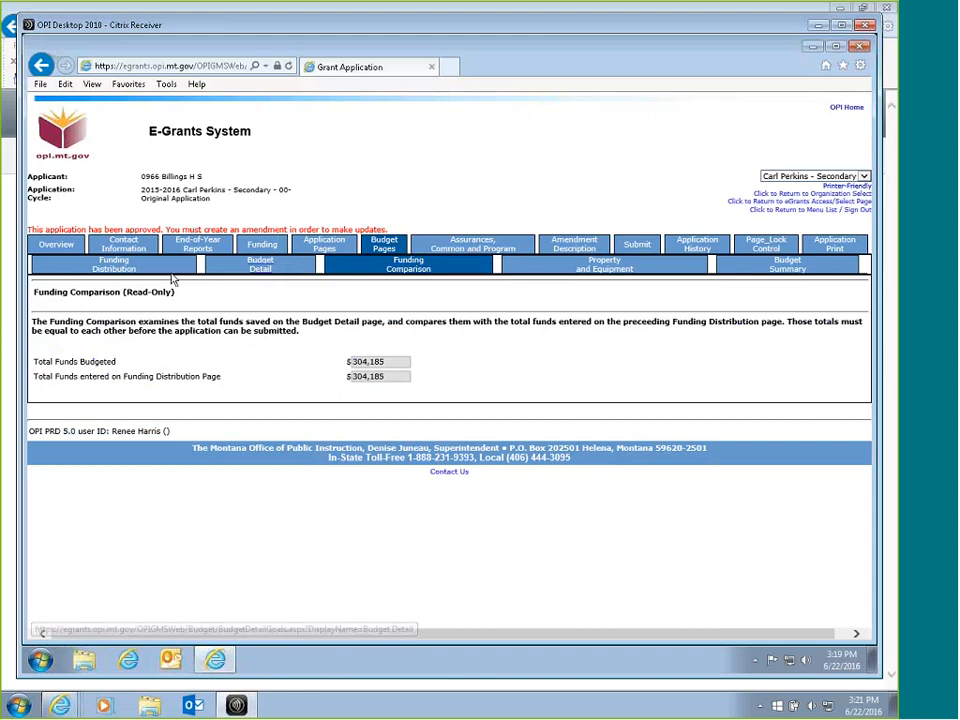
{"action": "left_click", "coordinate": [637, 271]}
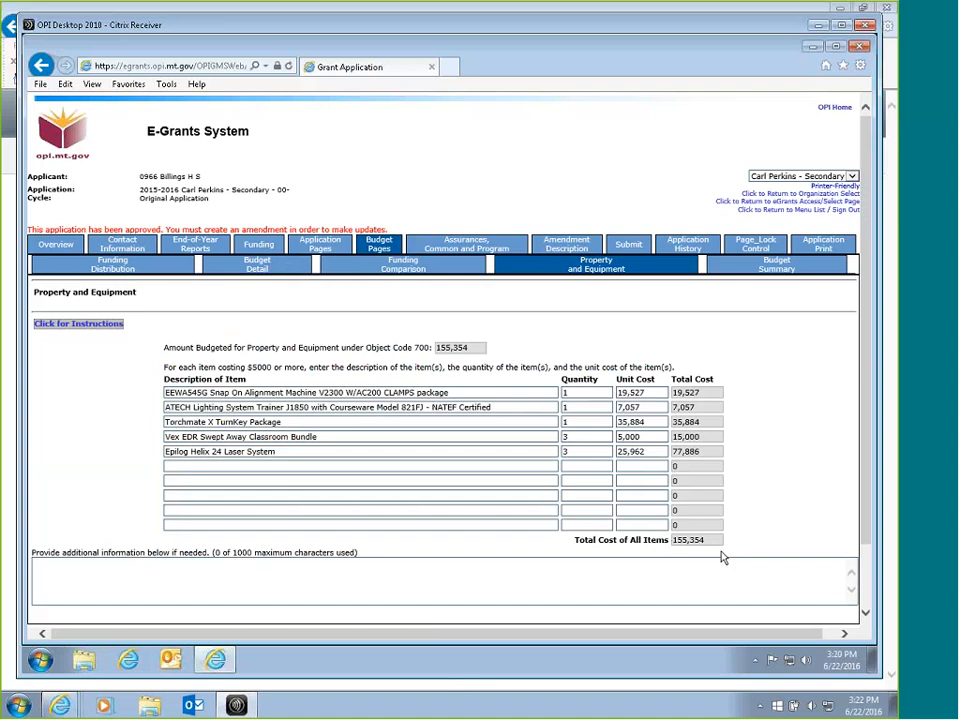
Step: Examine the Budget Detail page's purpose categories, object codes and maximum indirect cost calculation, and check the read-only Budget Summary
{"action": "left_click", "coordinate": [259, 266]}
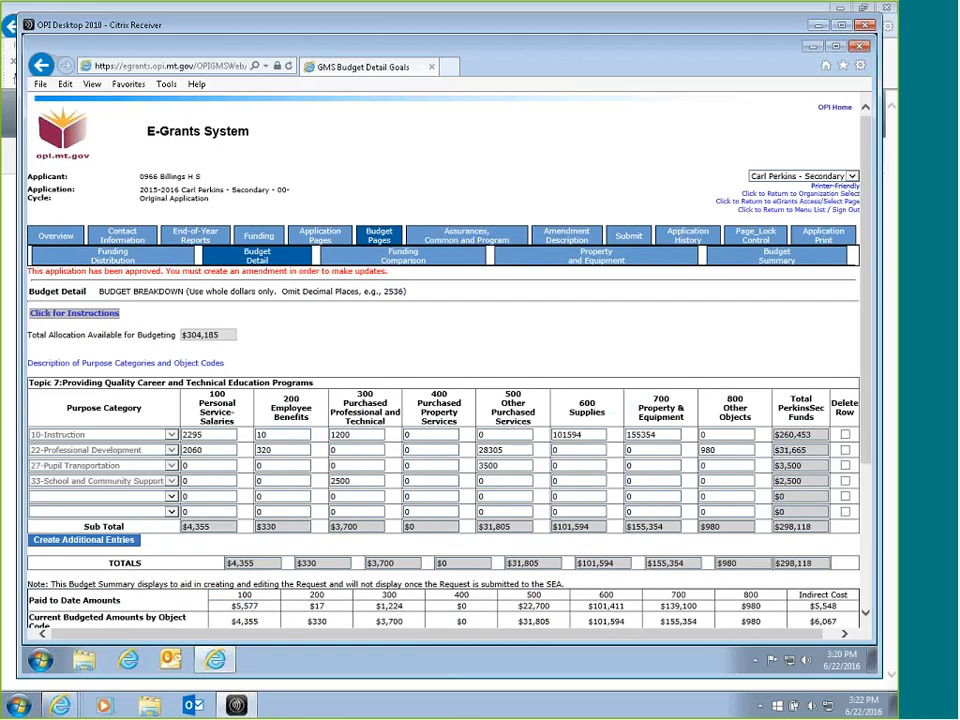
{"action": "scroll", "coordinate": [445, 400], "scroll_direction": "down", "scroll_amount": 1}
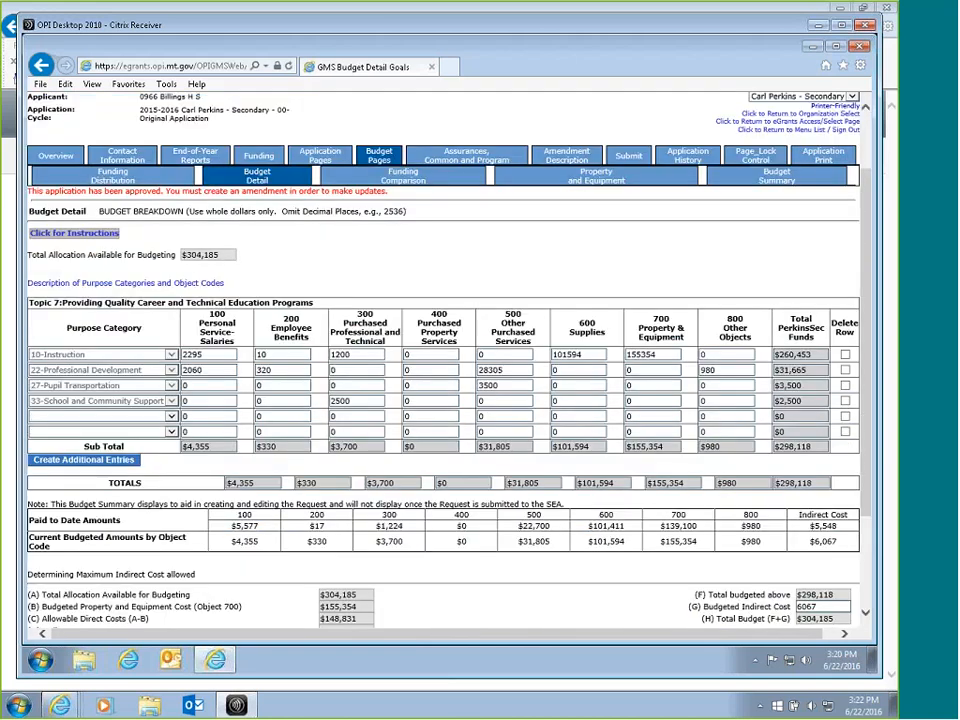
{"action": "scroll", "coordinate": [482, 400], "scroll_direction": "down", "scroll_amount": 1}
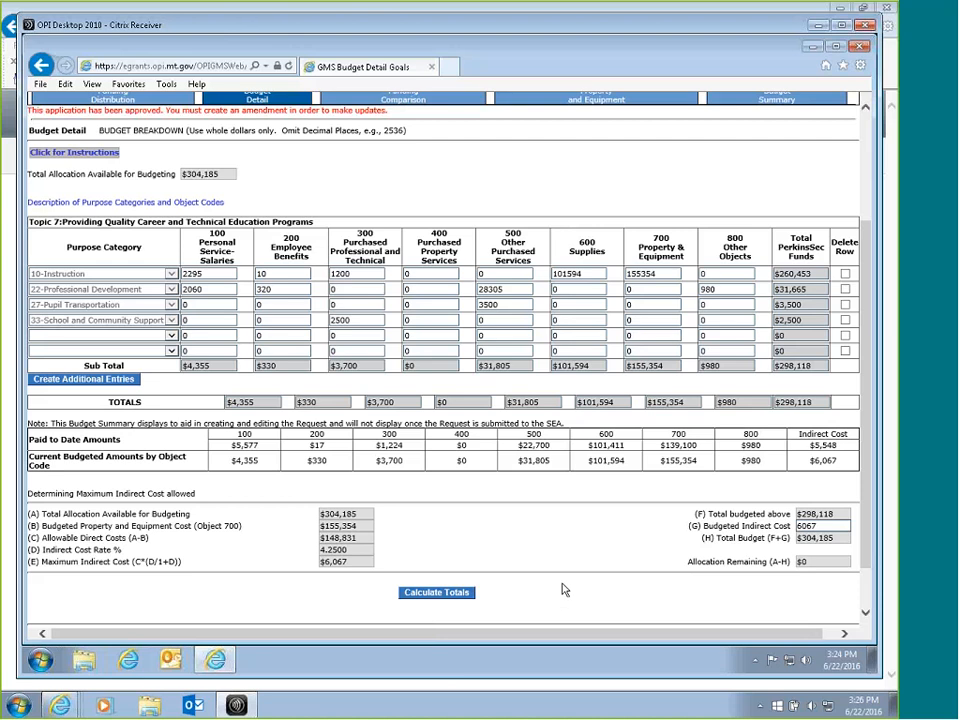
{"action": "scroll", "coordinate": [563, 590], "scroll_direction": "up", "scroll_amount": 2}
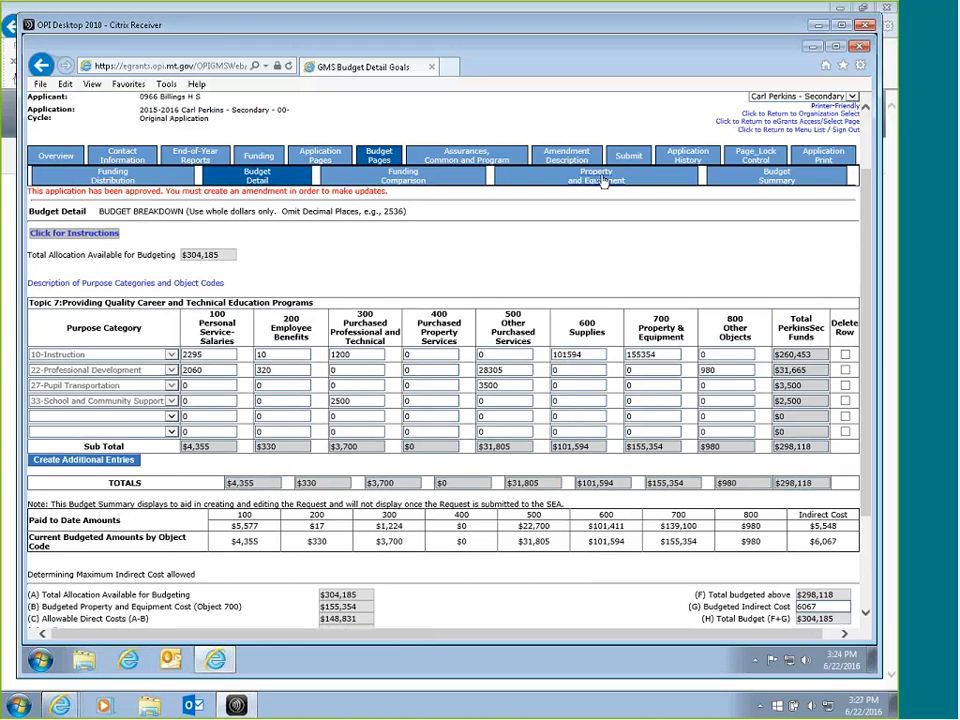
{"action": "left_click", "coordinate": [779, 178]}
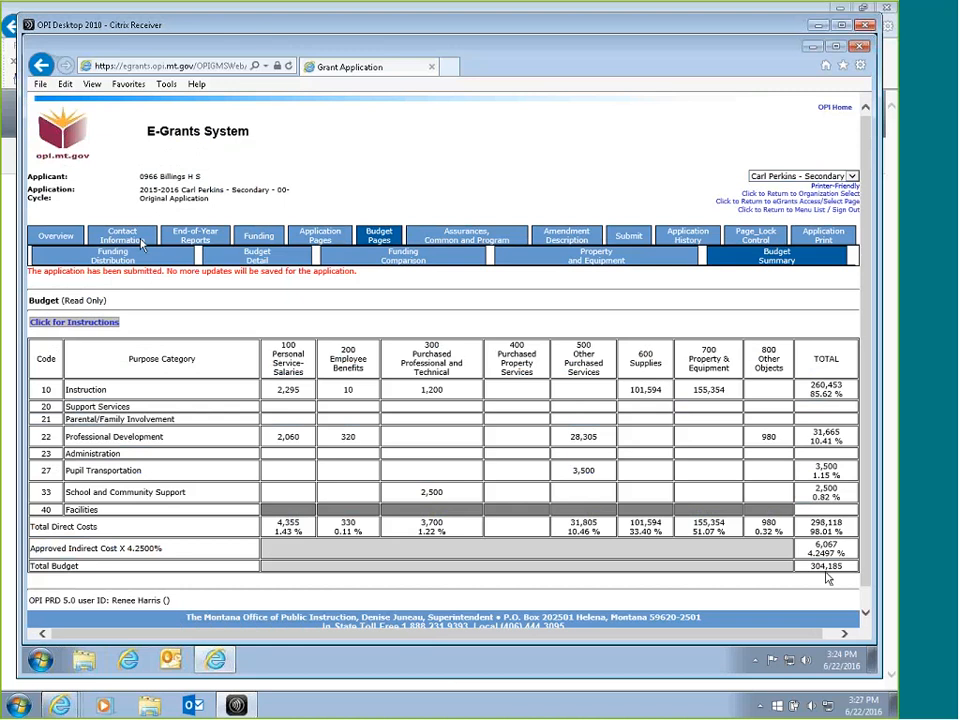
Step: Return through the Funding Distribution page to organization selection and look up the grant applications of the Billings H S district
{"action": "left_click", "coordinate": [113, 257]}
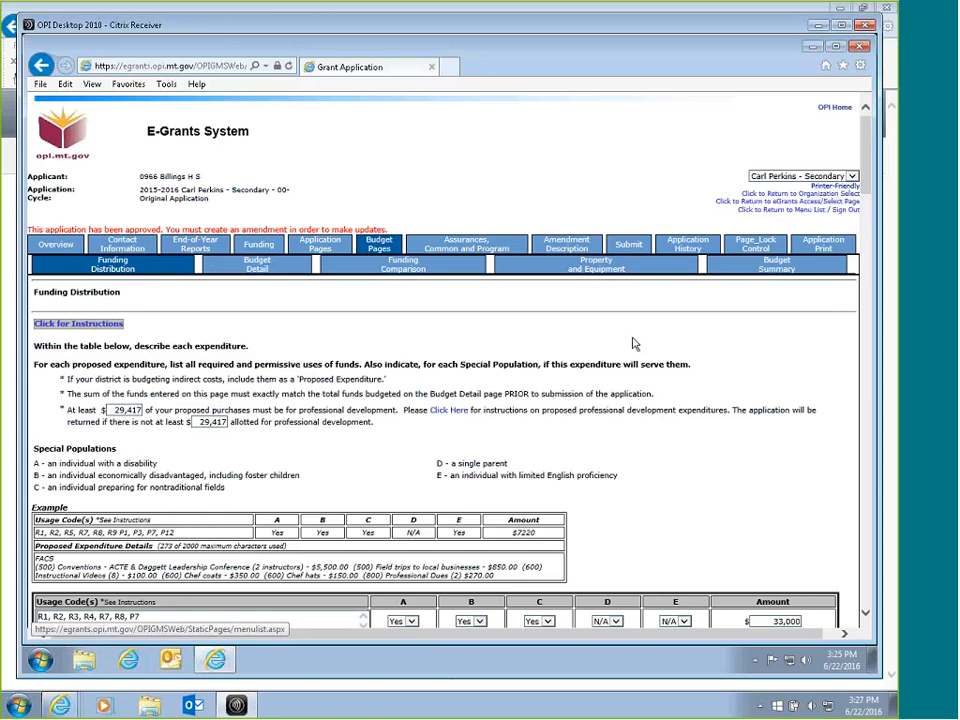
{"action": "left_click", "coordinate": [805, 198]}
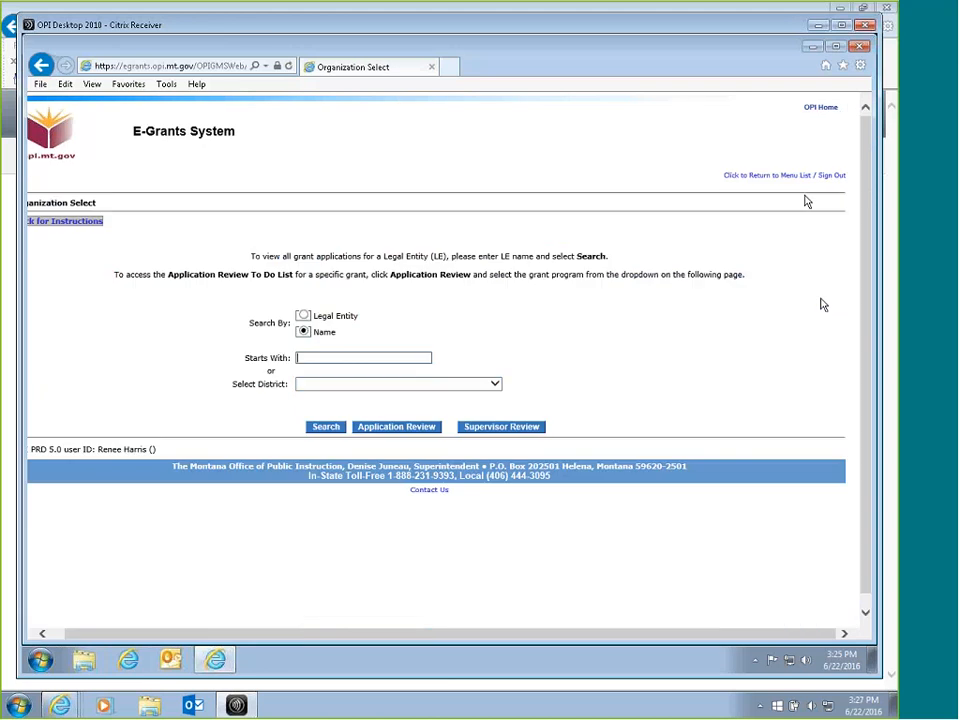
{"action": "left_click", "coordinate": [495, 387]}
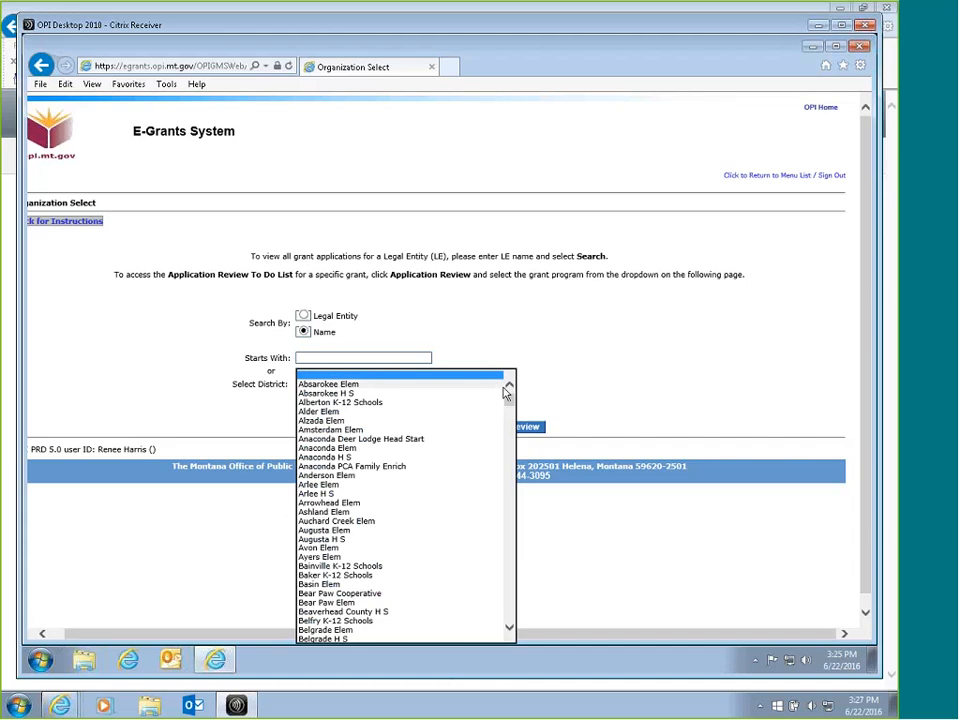
{"action": "scroll", "coordinate": [377, 605], "scroll_direction": "down", "scroll_amount": 1}
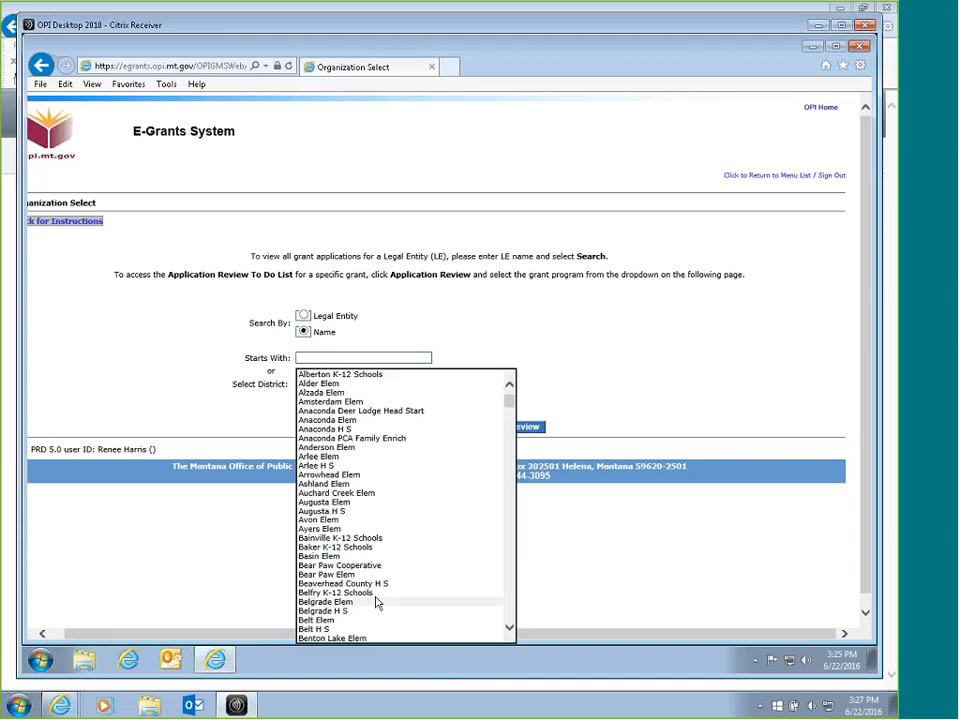
{"action": "scroll", "coordinate": [377, 603], "scroll_direction": "down", "scroll_amount": 6}
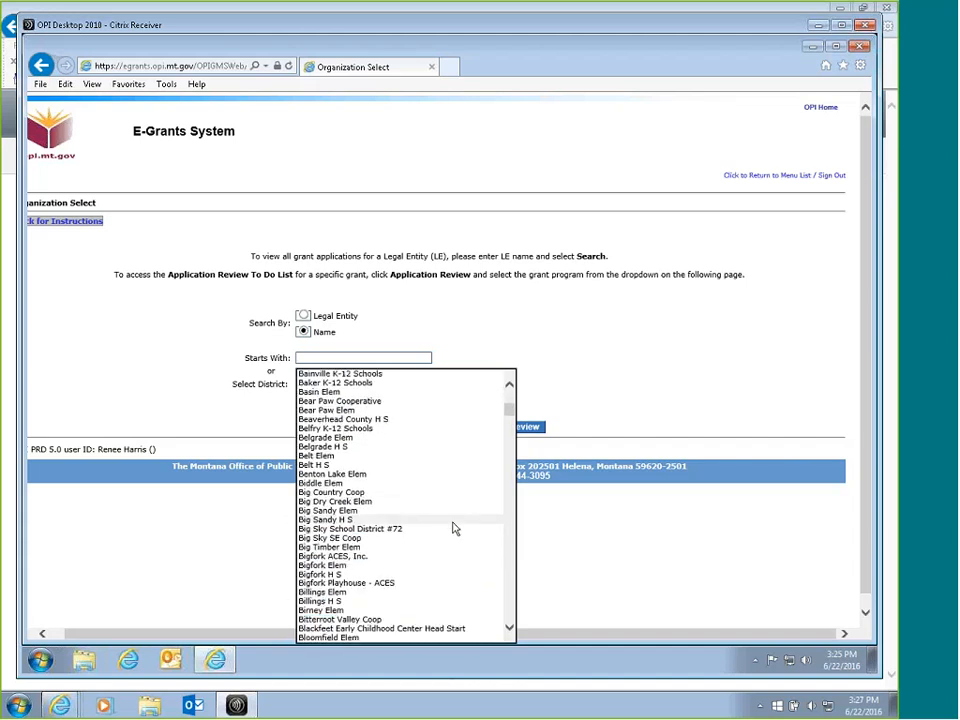
{"action": "left_click", "coordinate": [325, 600]}
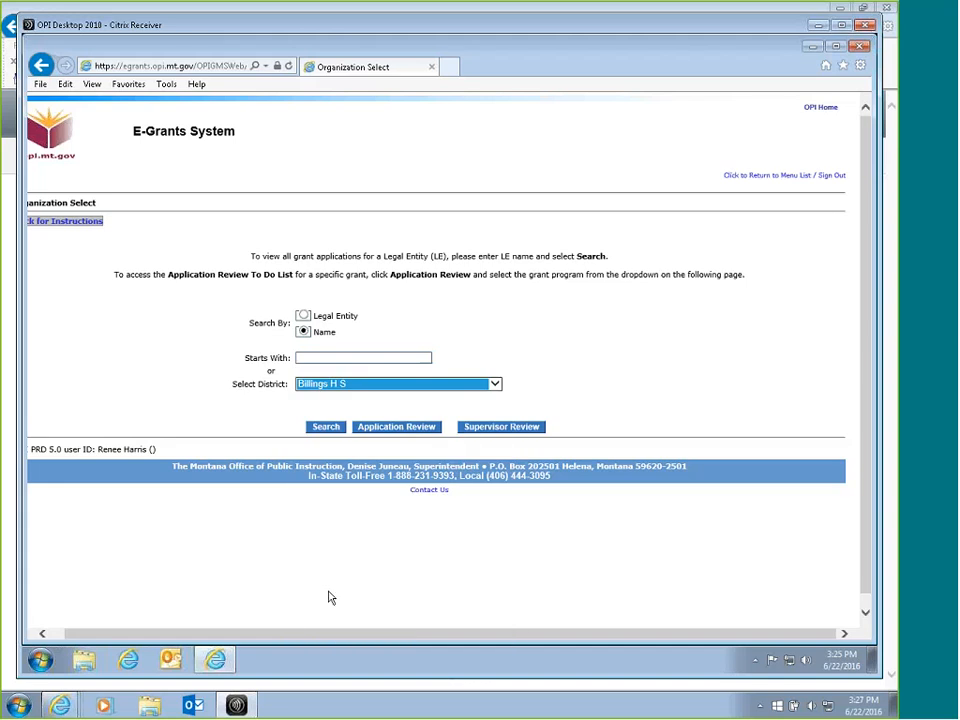
{"action": "left_click", "coordinate": [322, 429]}
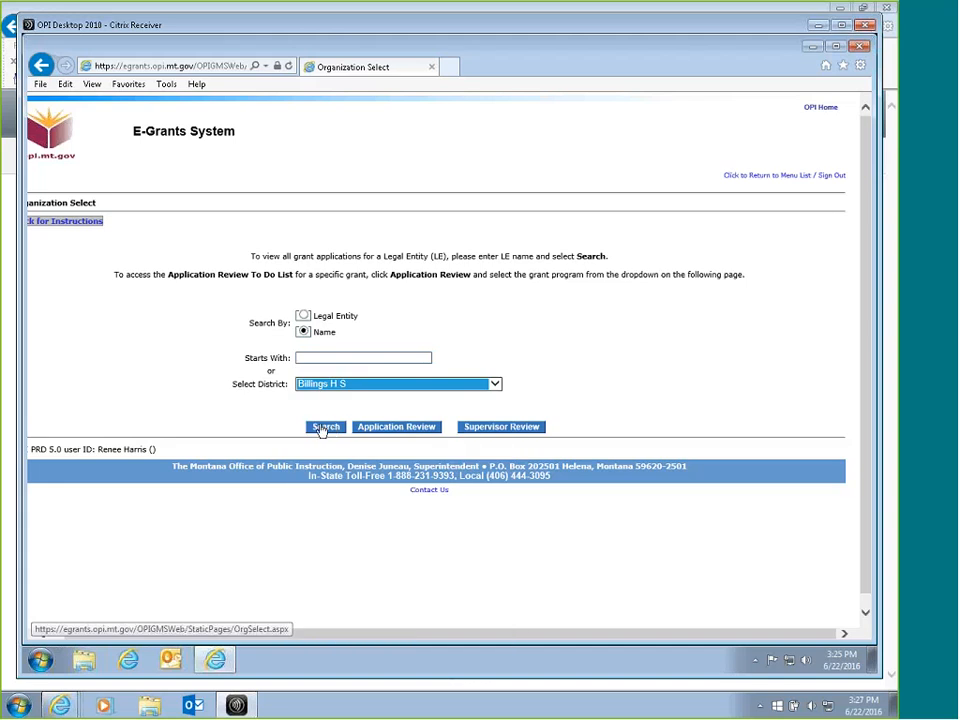
{"action": "left_click", "coordinate": [400, 428]}
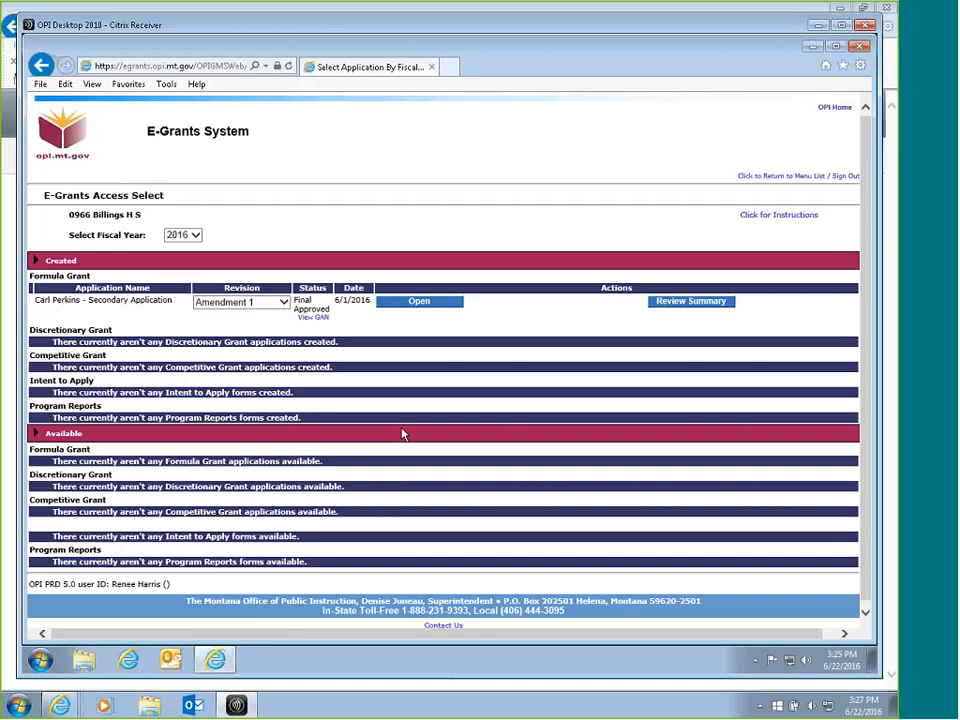
Step: Select the Original Application revision of the Carl Perkins - Secondary Application and open the review checklist from its review summary
{"action": "left_click", "coordinate": [284, 302]}
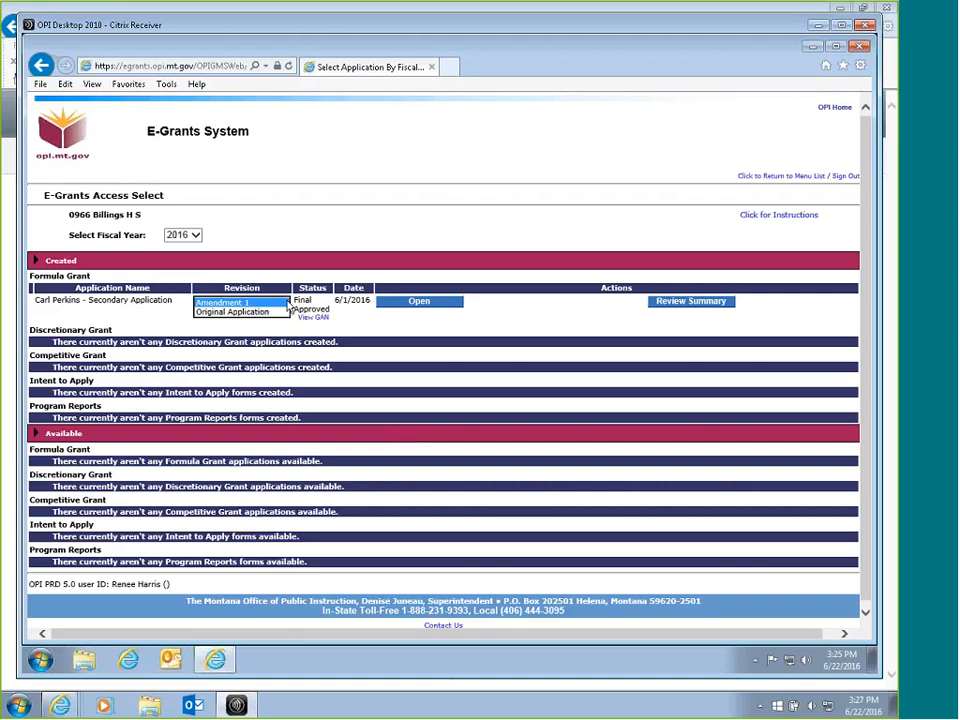
{"action": "left_click", "coordinate": [250, 312]}
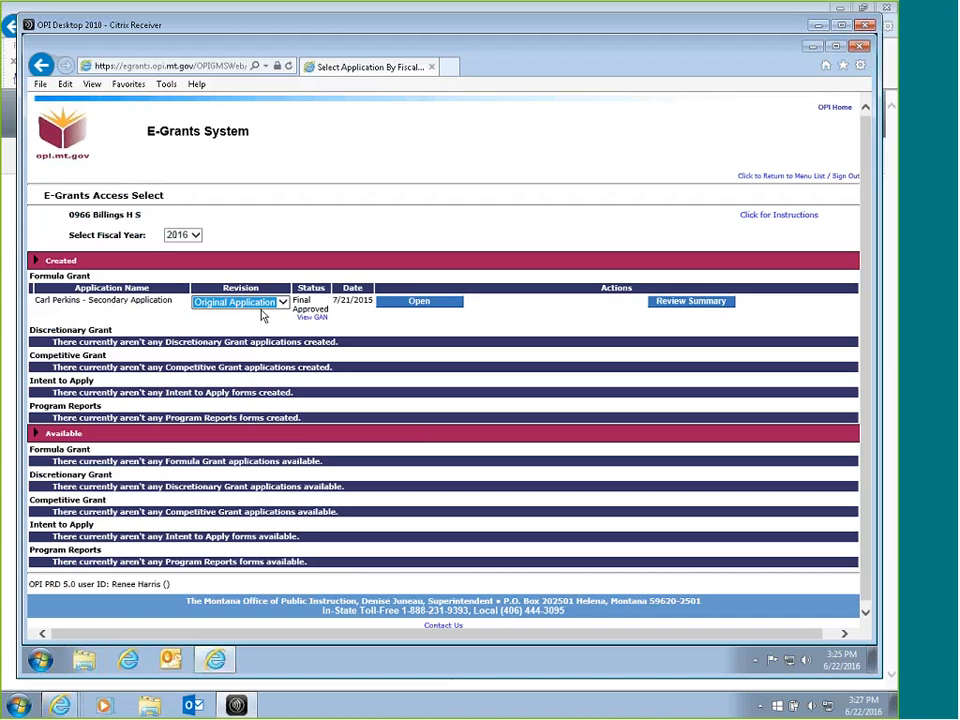
{"action": "left_click", "coordinate": [684, 302]}
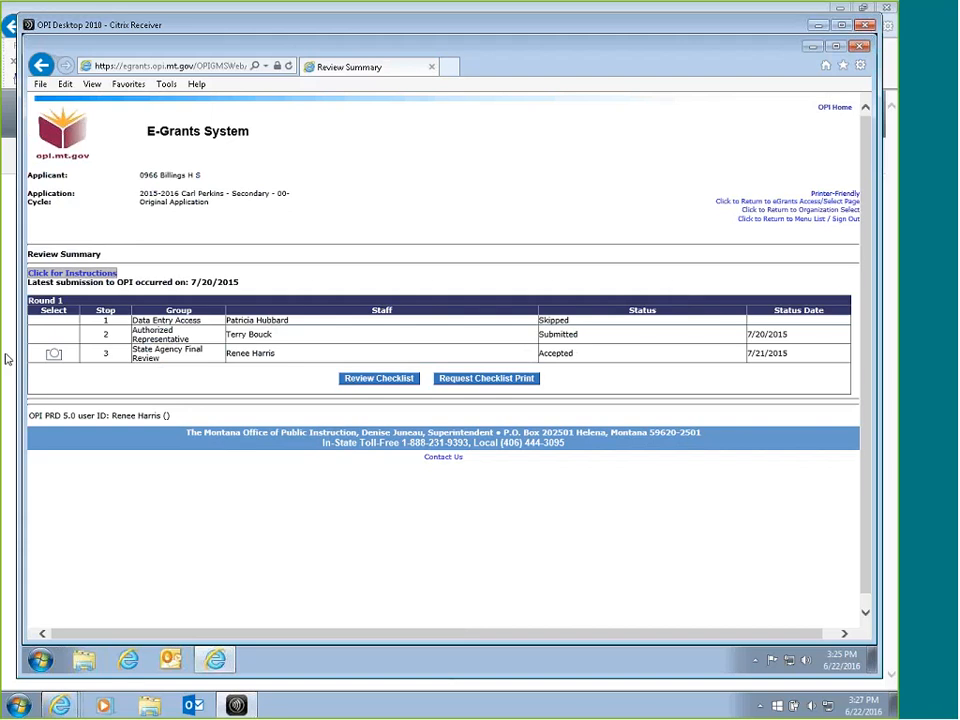
{"action": "left_click", "coordinate": [388, 380]}
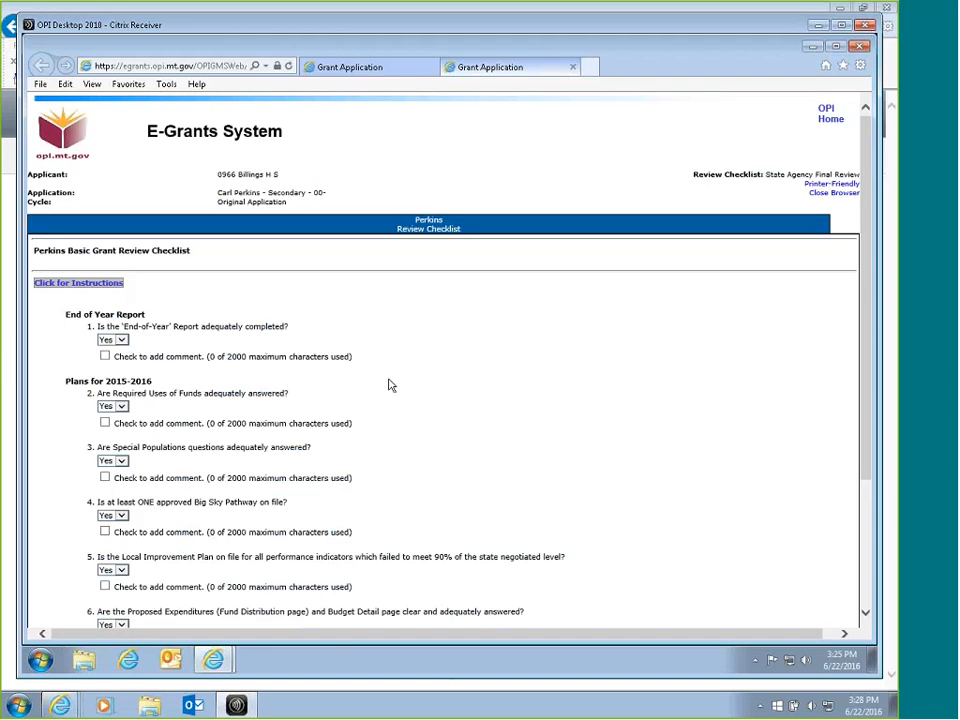
Step: Examine the seven questions, answers and comment options of the Perkins Basic Grant Review Checklist
{"action": "scroll", "coordinate": [727, 423], "scroll_direction": "down", "scroll_amount": 2}
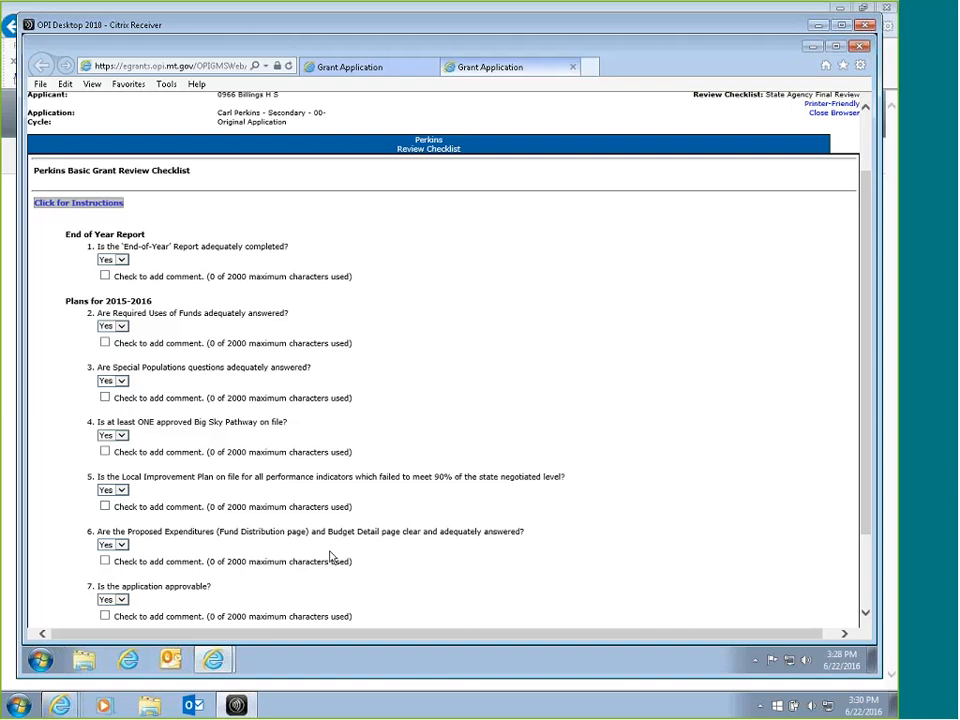
{"action": "scroll", "coordinate": [330, 556], "scroll_direction": "down", "scroll_amount": 3}
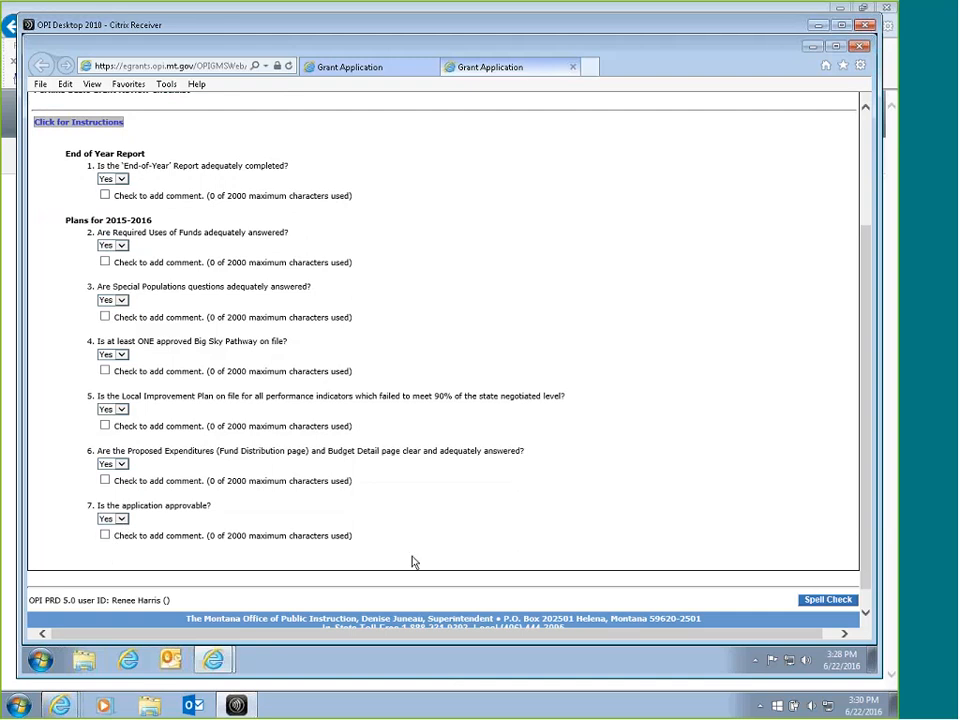
{"action": "scroll", "coordinate": [628, 521], "scroll_direction": "up", "scroll_amount": 2}
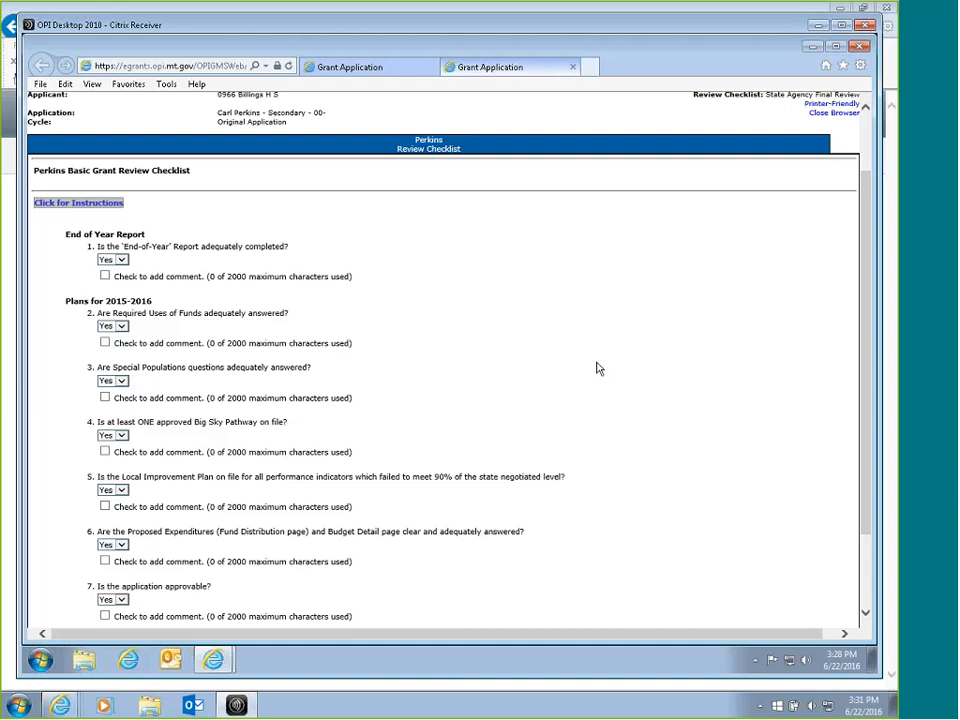
{"action": "scroll", "coordinate": [598, 369], "scroll_direction": "up", "scroll_amount": 2}
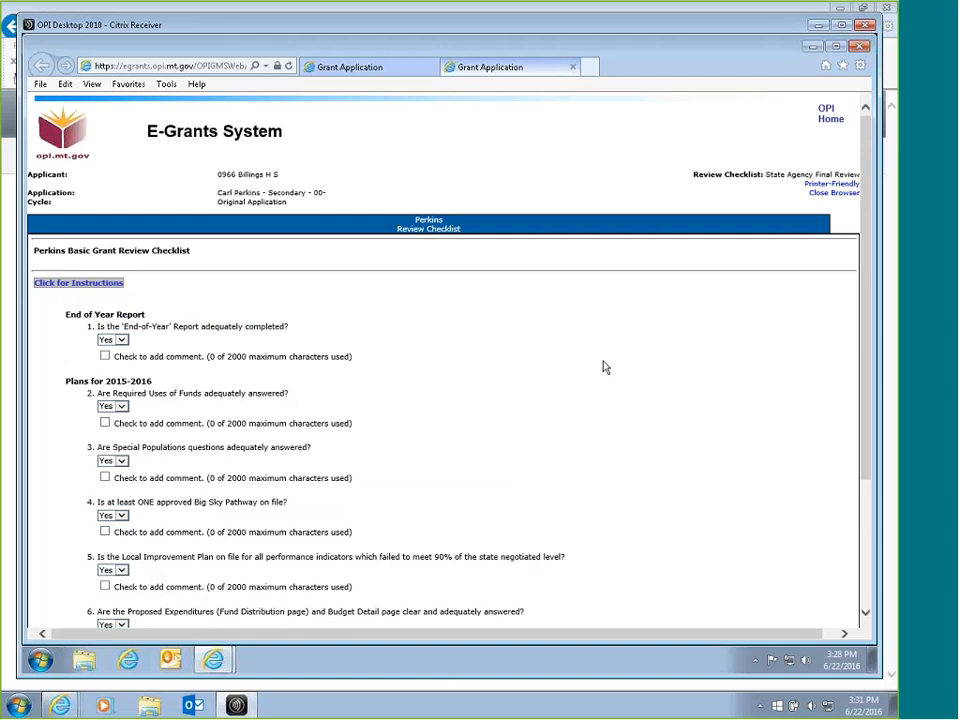